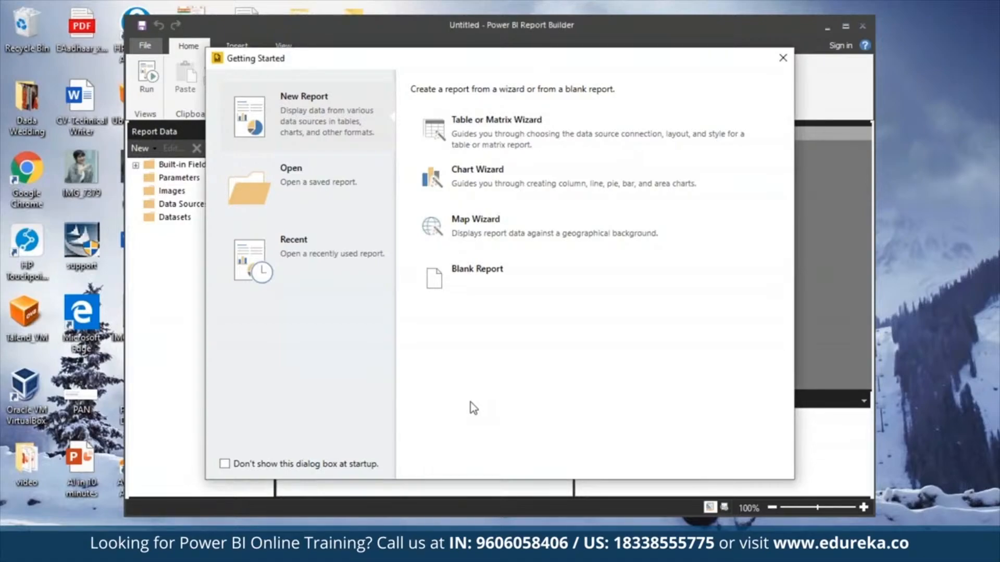
Step: Maximize the main window behind the Getting Started dialog and open the account sign-in
left_click(783, 58)
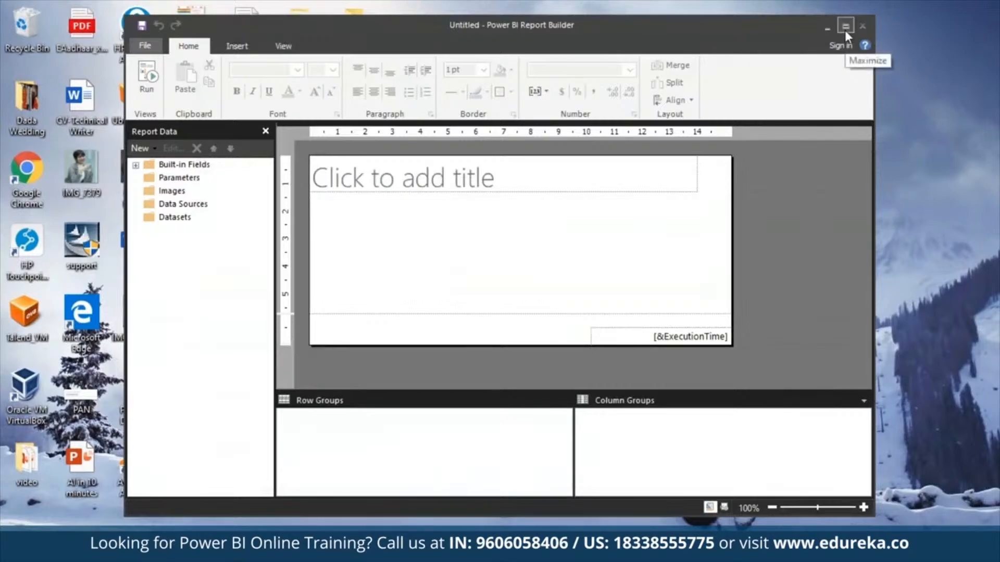
left_click(845, 31)
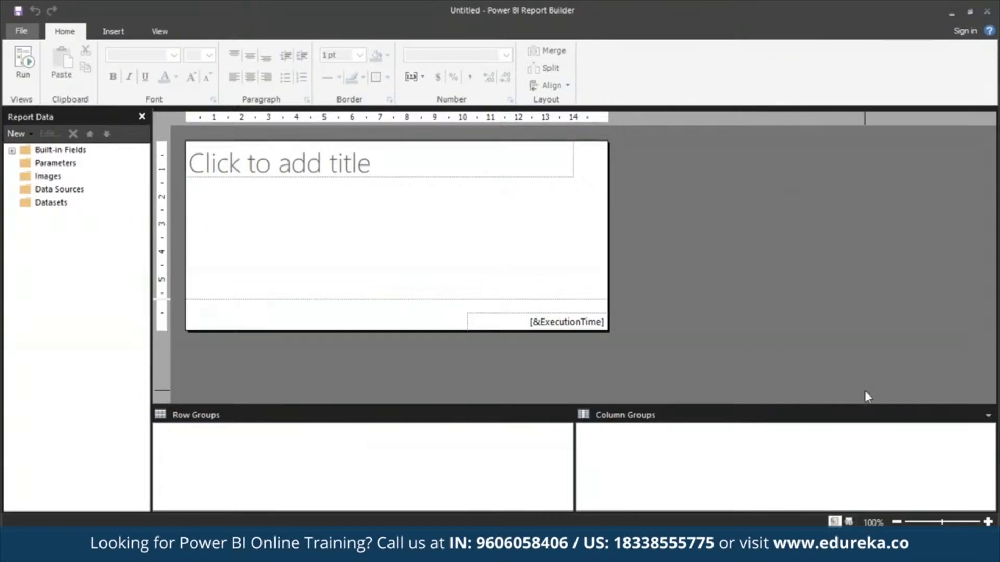
left_click(966, 31)
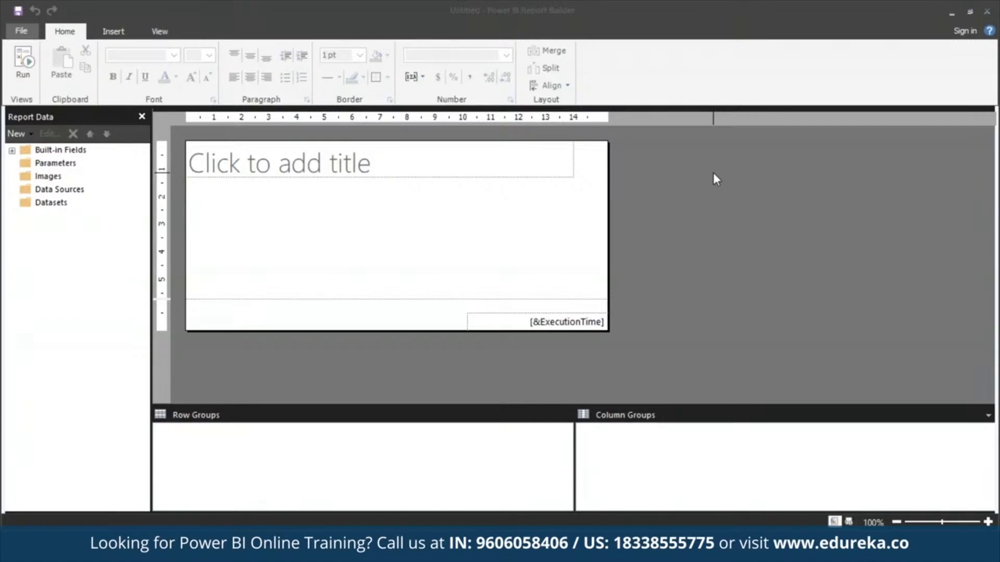
Step: Start a new report with the Table or Matrix Wizard and choose to create a dataset
left_click(21, 31)
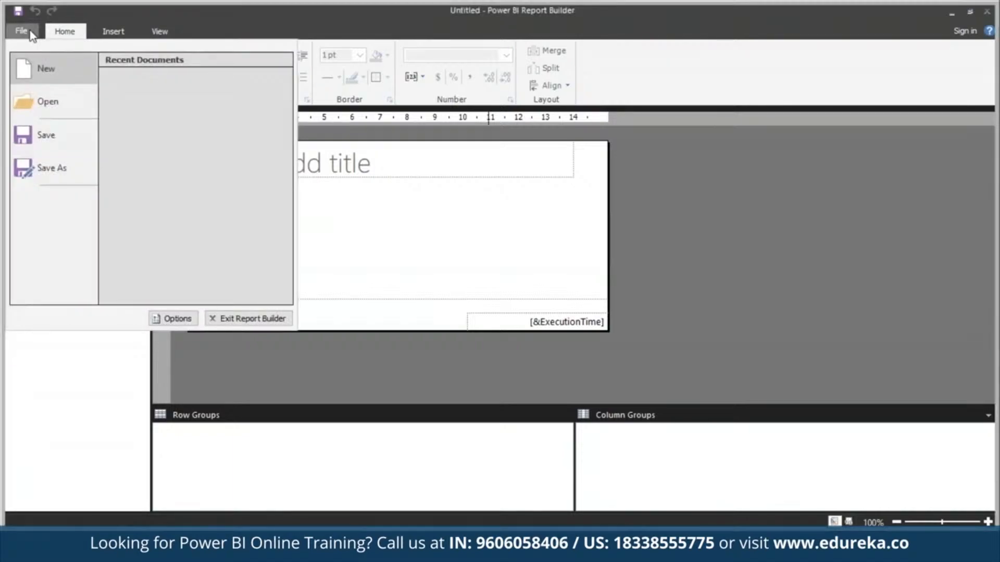
left_click(58, 66)
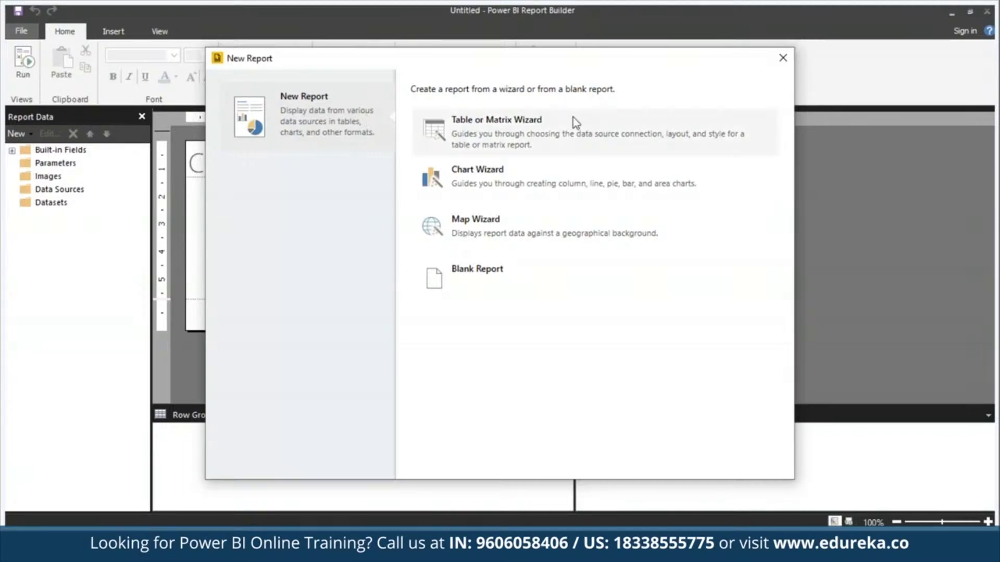
left_click(553, 141)
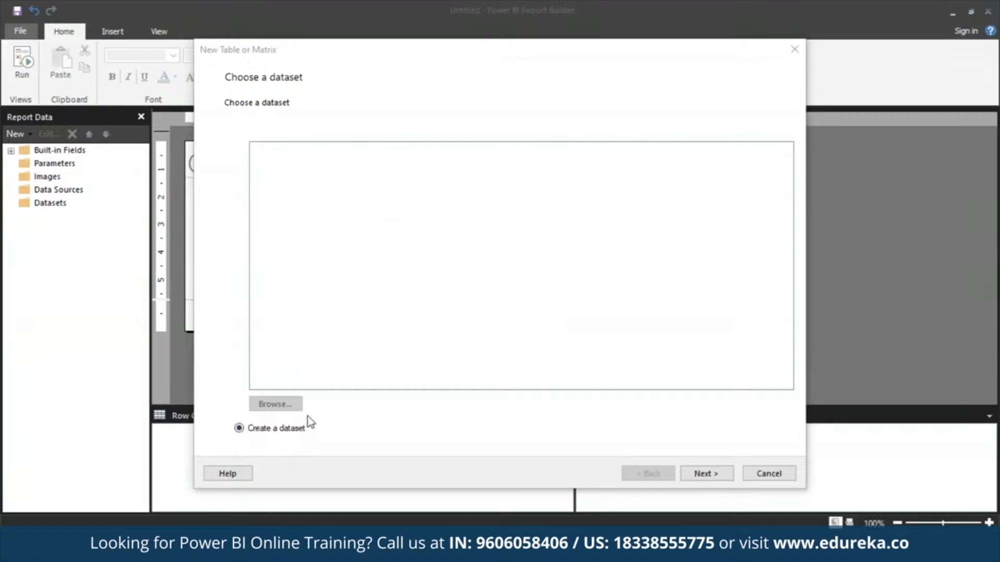
left_click(712, 475)
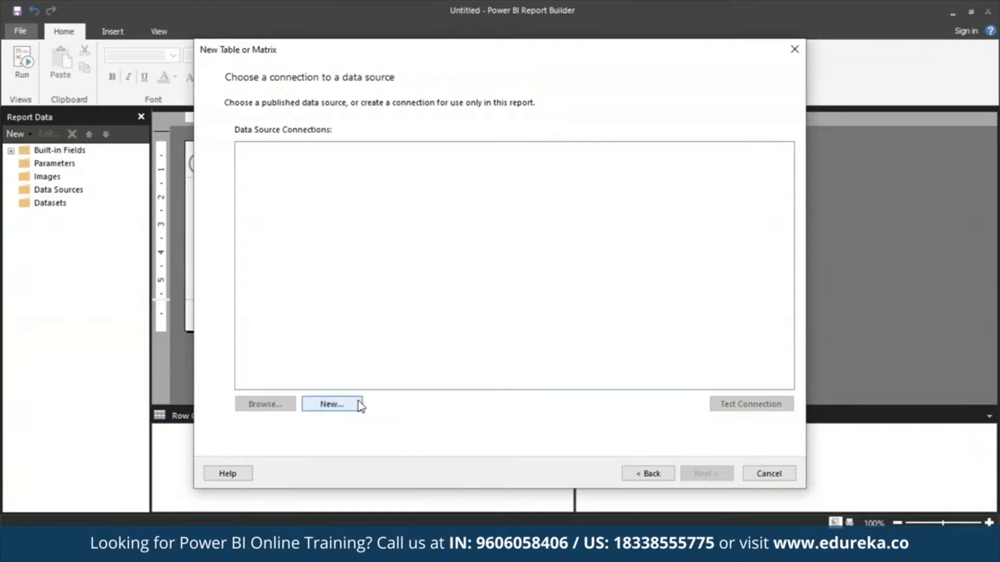
Step: Create a new data source connection named MyAzureDataSource with the connection type Microsoft Azure SQL Database
left_click(332, 405)
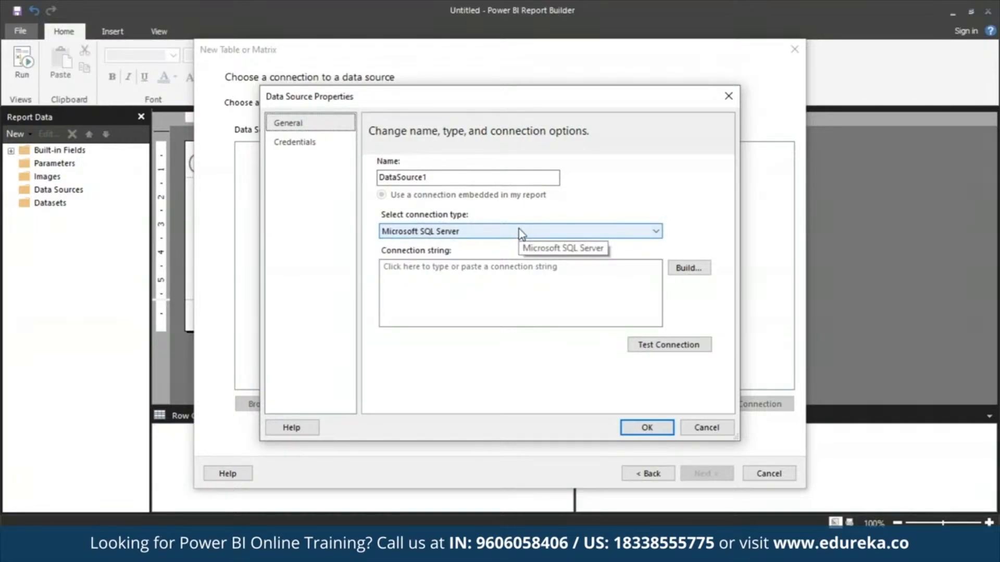
double_click(524, 176)
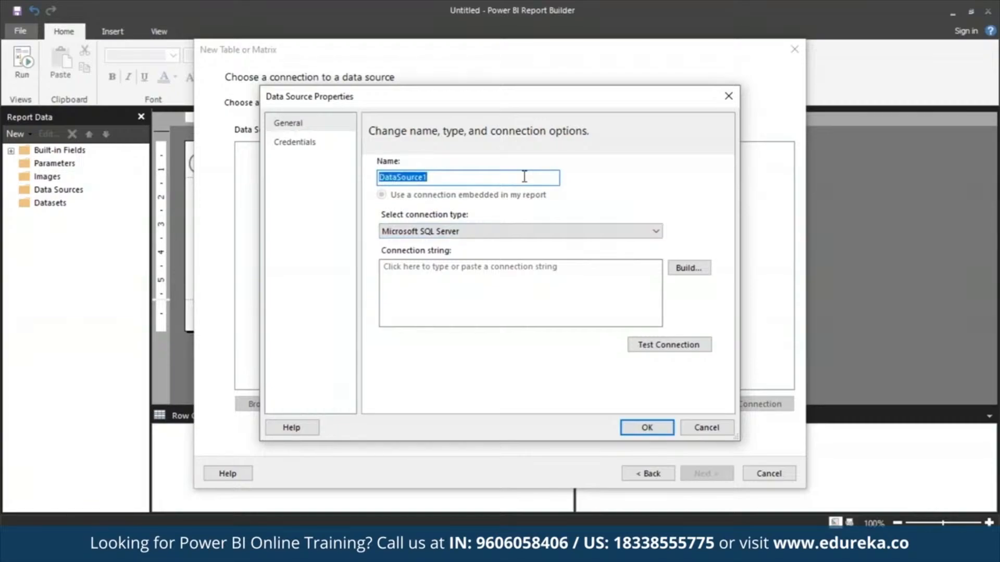
type("My")
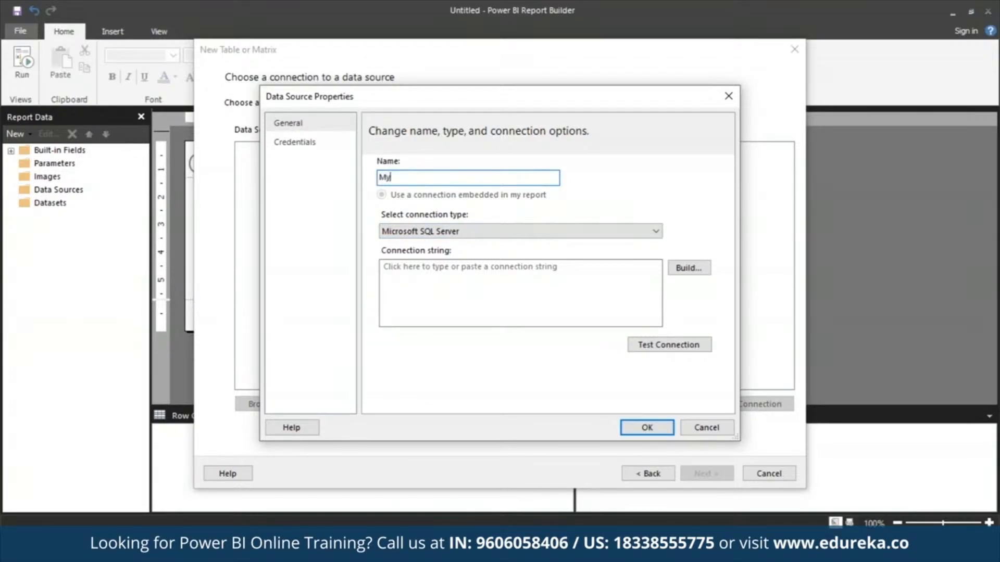
type("AzureDataSource")
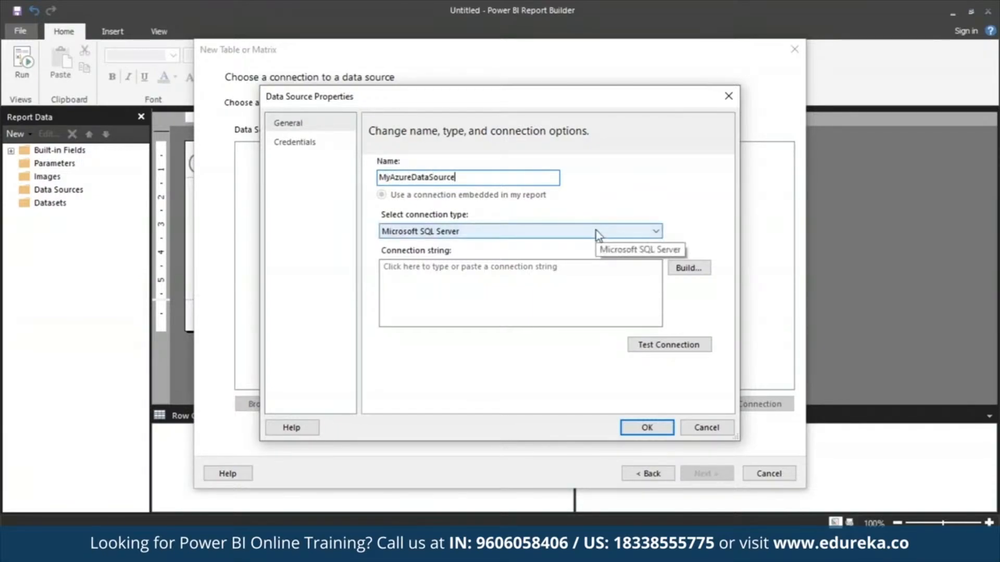
left_click(657, 229)
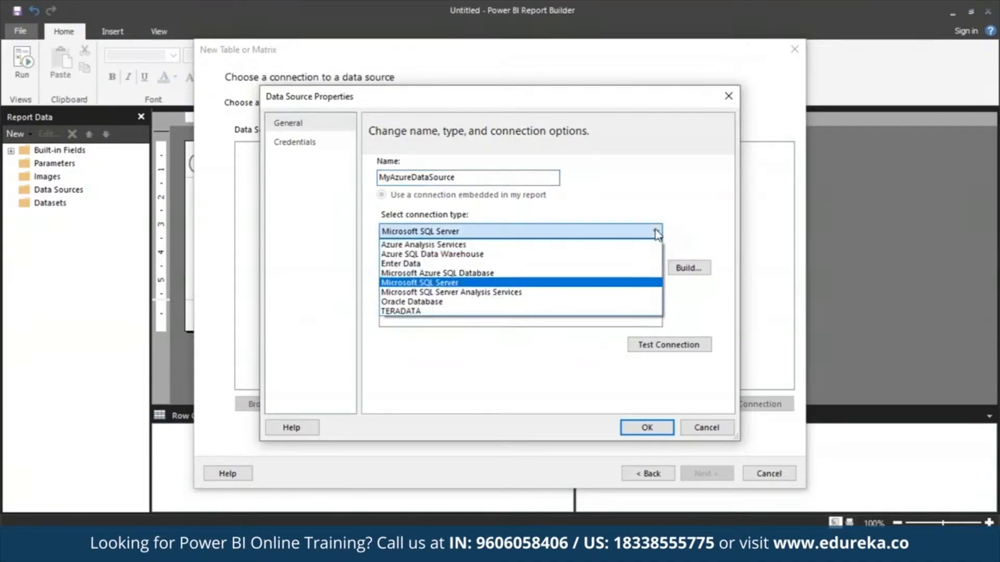
left_click(596, 273)
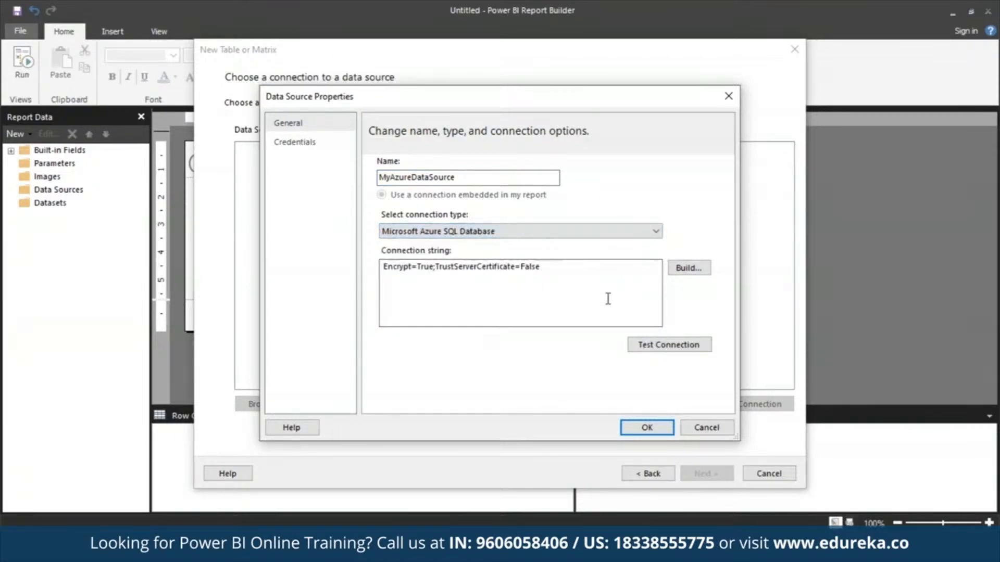
Step: Copy the server name of mySampleDatabase from the Azure portal into the data source's connection properties in Report Builder
left_click(697, 268)
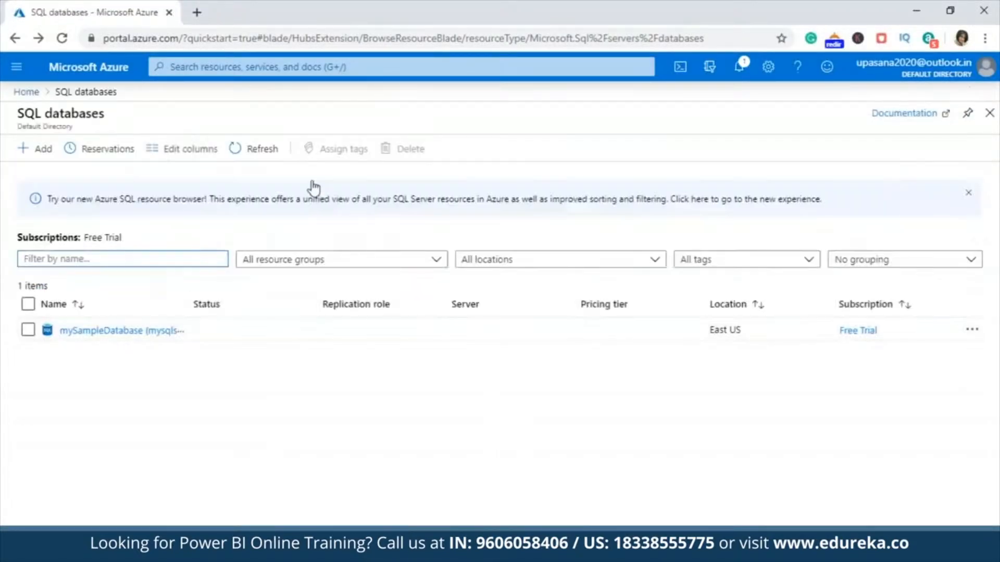
left_click(98, 331)
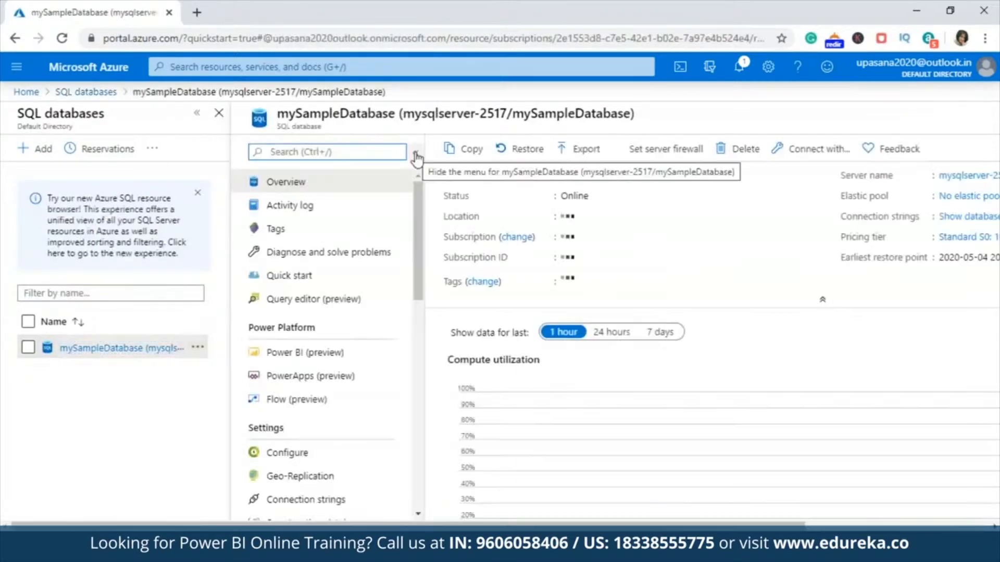
left_click(414, 154)
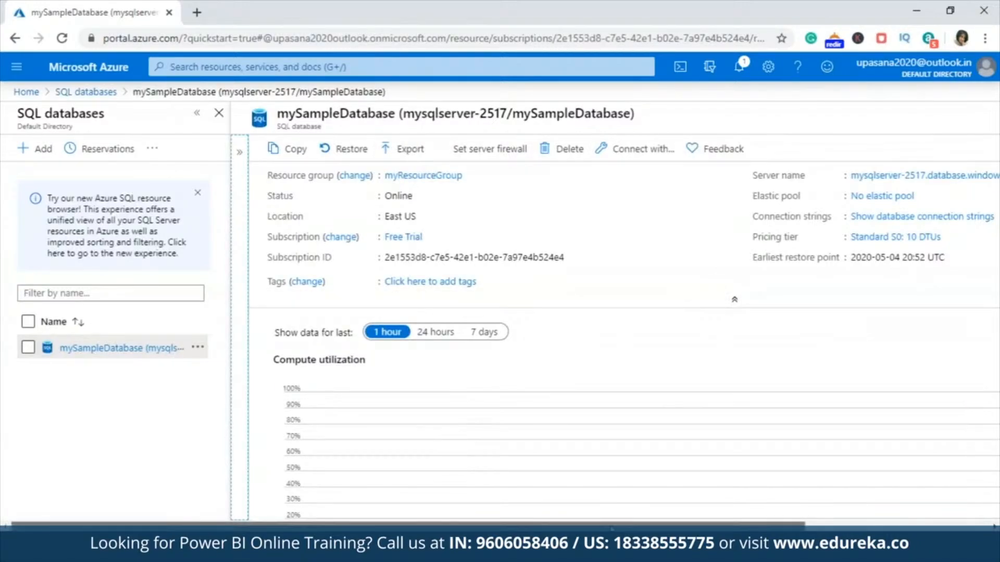
left_click_drag(651, 526, 835, 525)
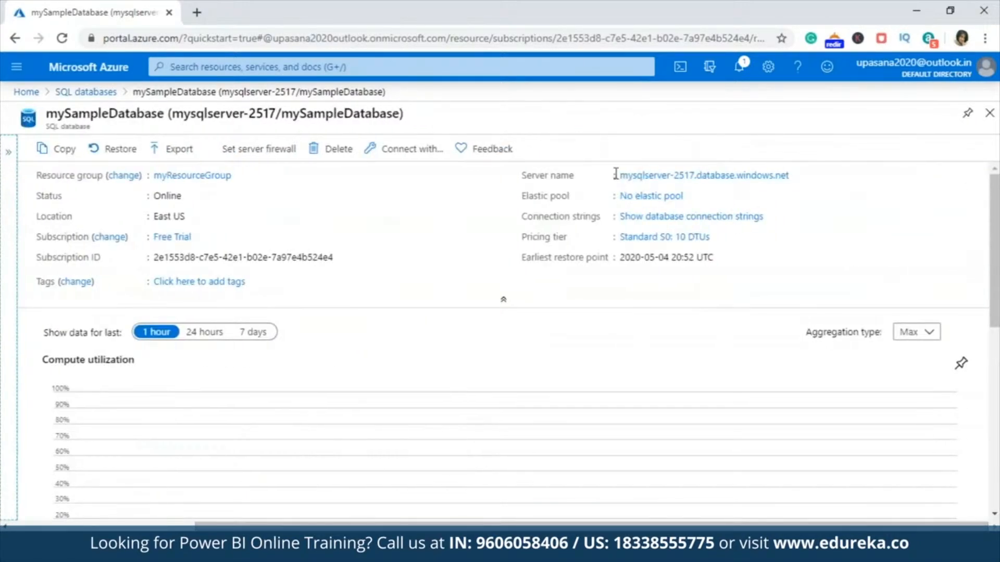
left_click_drag(620, 178, 819, 178)
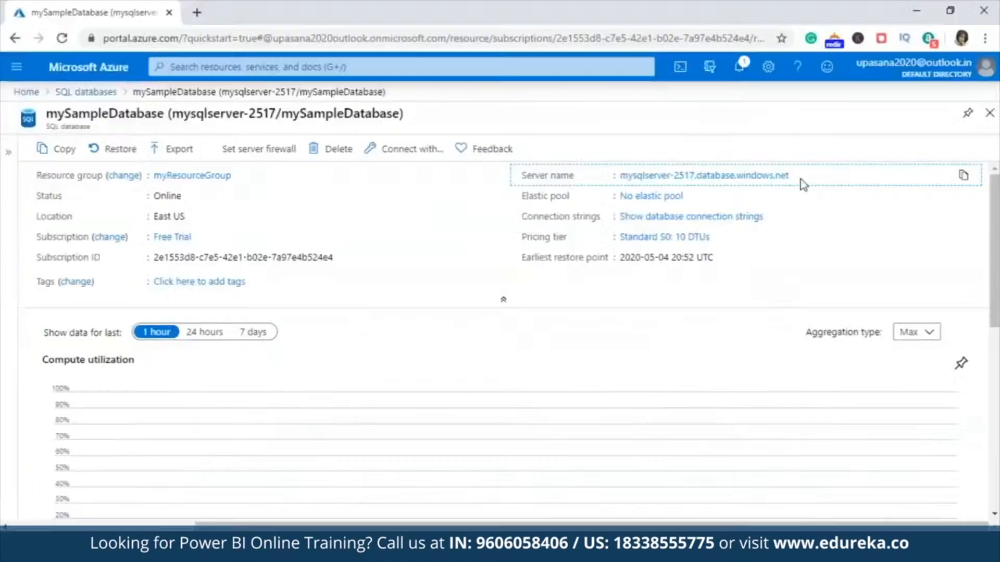
left_click_drag(802, 182, 621, 177)
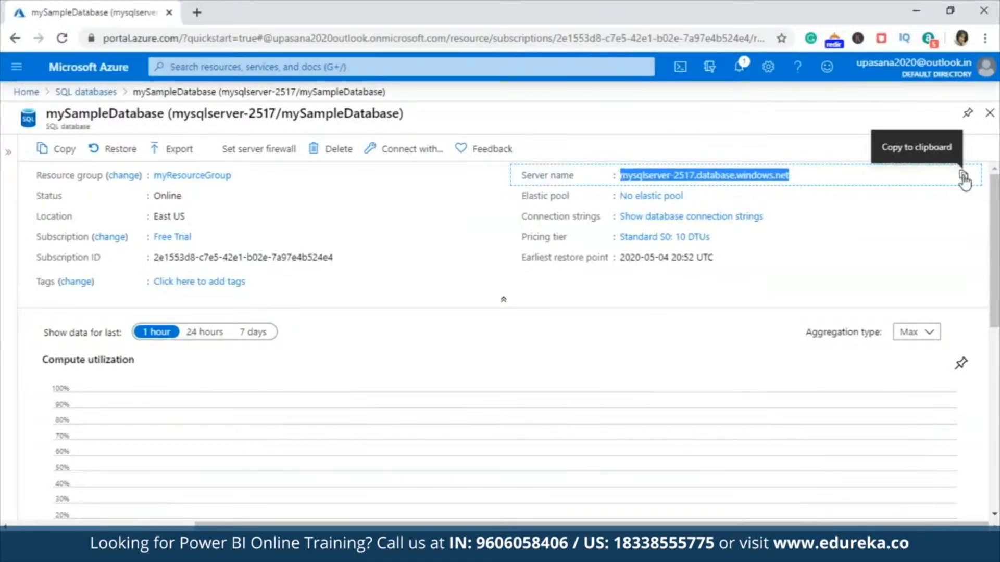
left_click(963, 180)
left_click(683, 547)
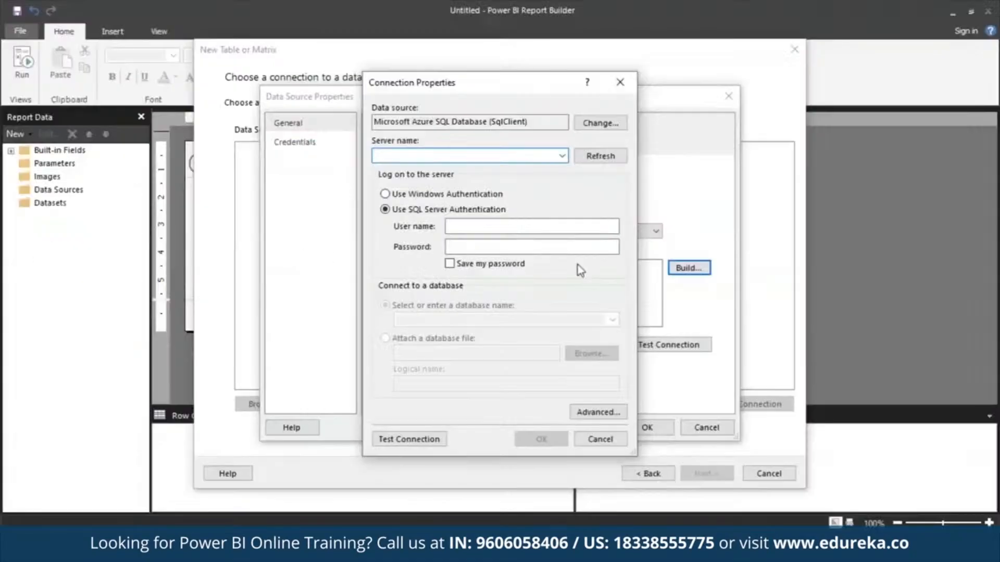
key("ctrl+v")
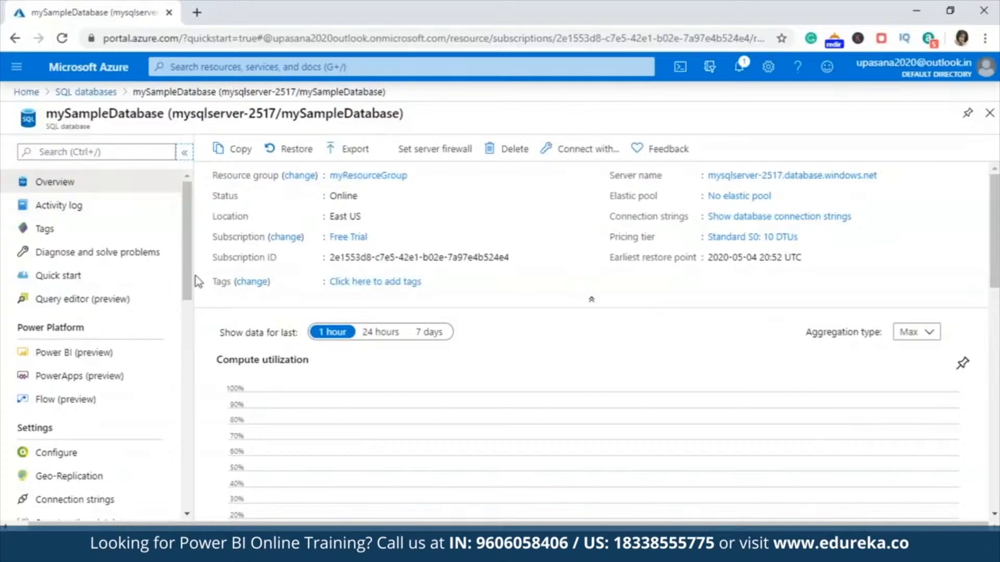
Step: Look up the SQL login in the Azure query editor, then enter user name azureuser and the saved account password in Report Builder's connection properties
left_click(82, 299)
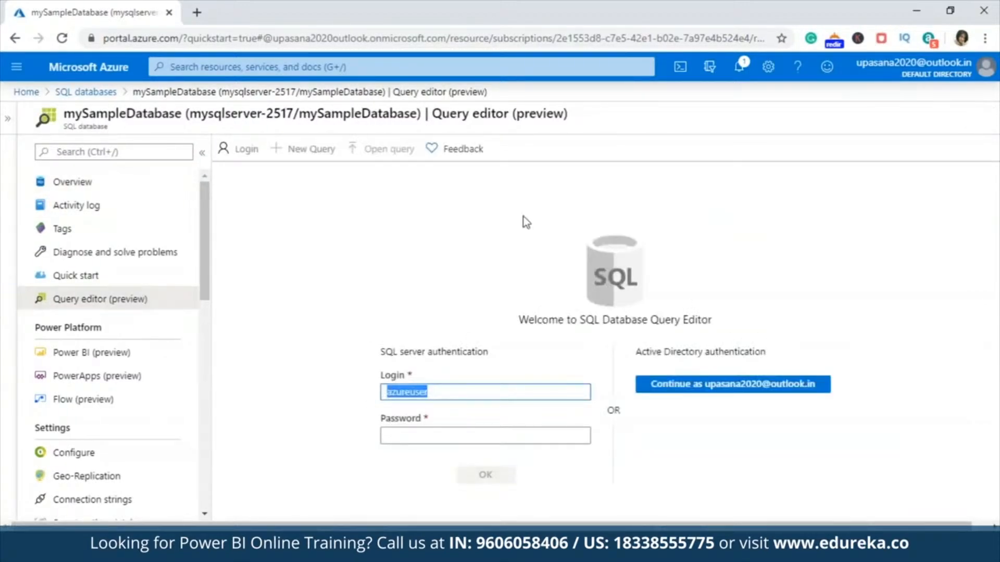
left_click(926, 10)
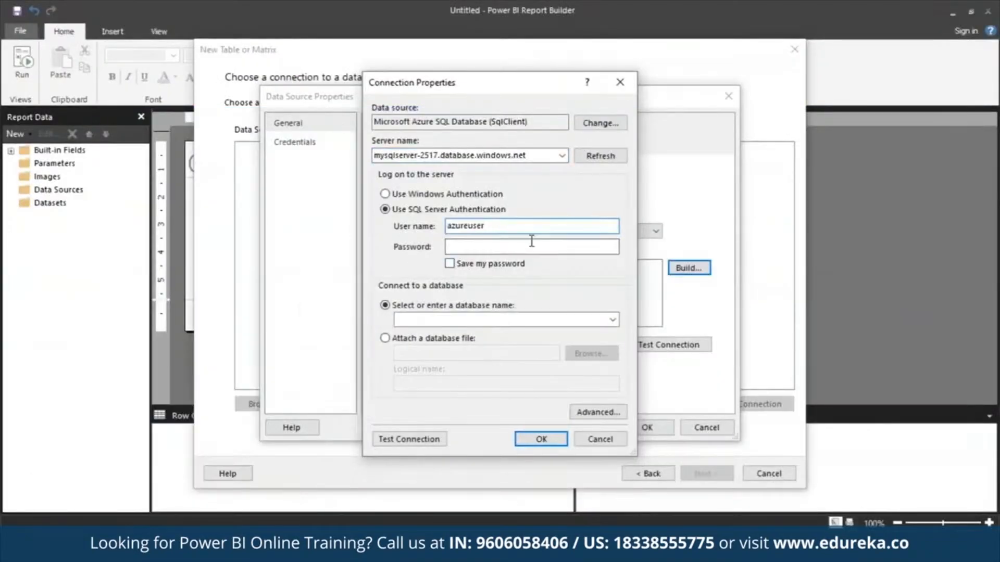
left_click(529, 247)
type("************")
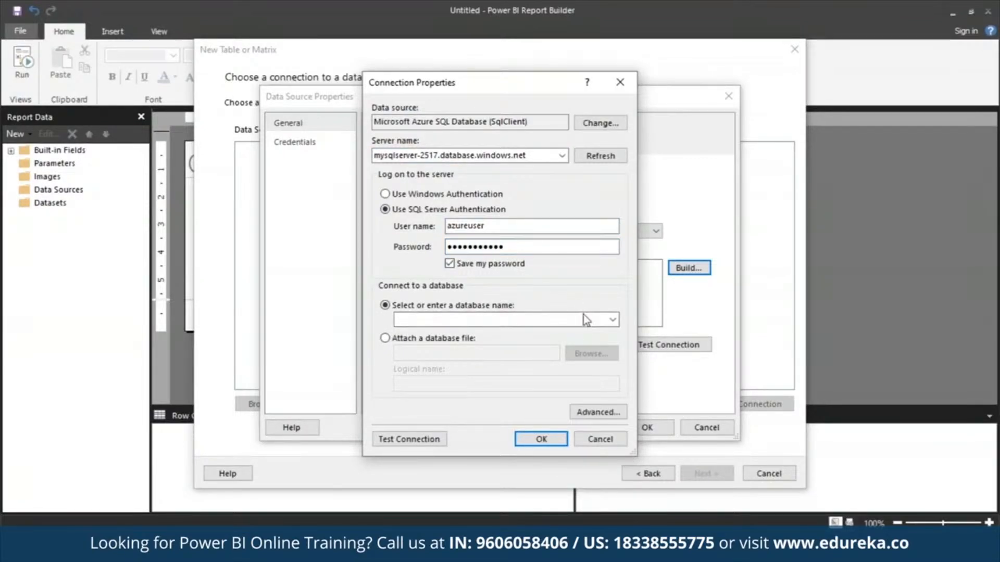
Step: Choose mySampleDatabase as the database to connect to, and test the connection before accepting its properties
left_click(614, 320)
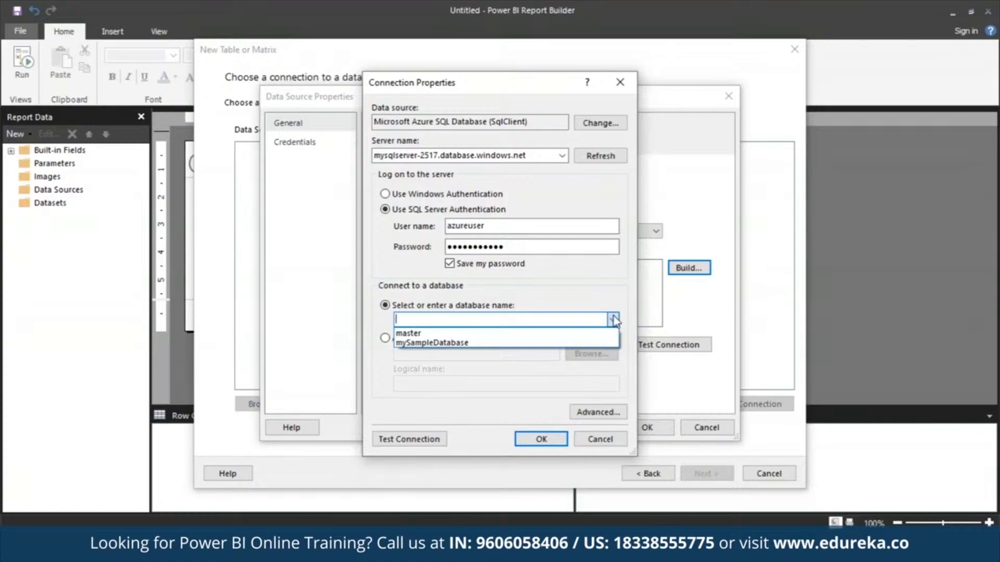
left_click(577, 341)
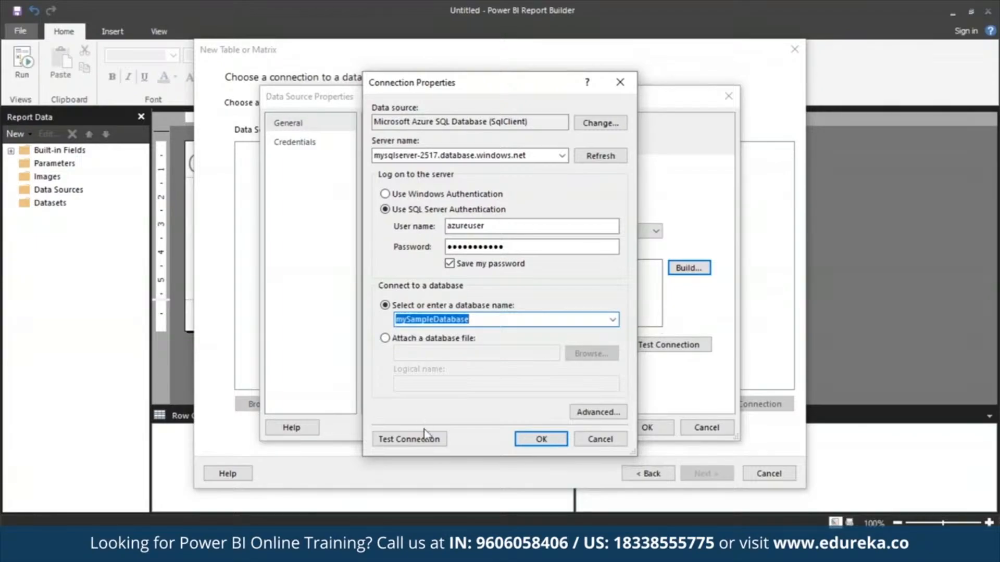
left_click(437, 440)
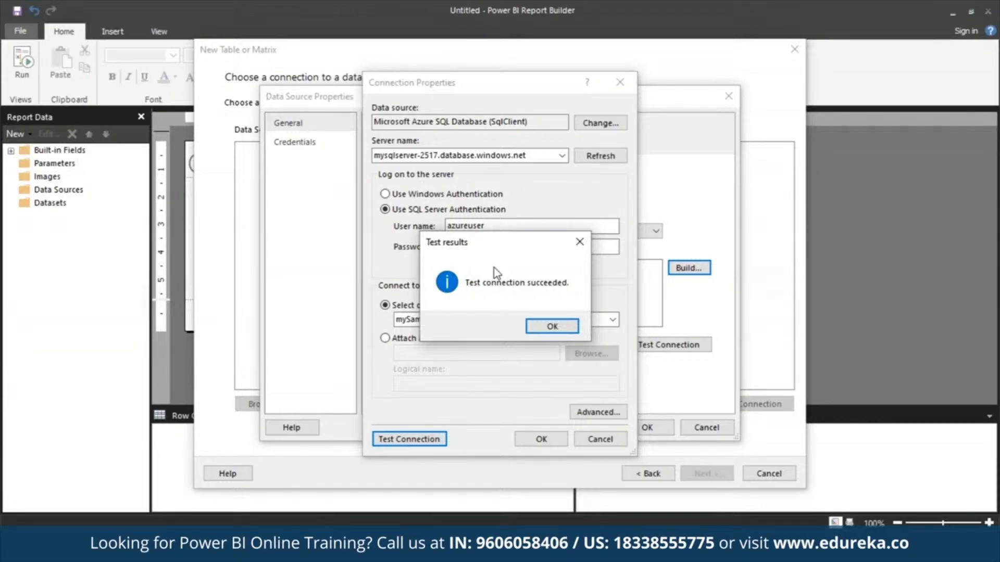
left_click(548, 328)
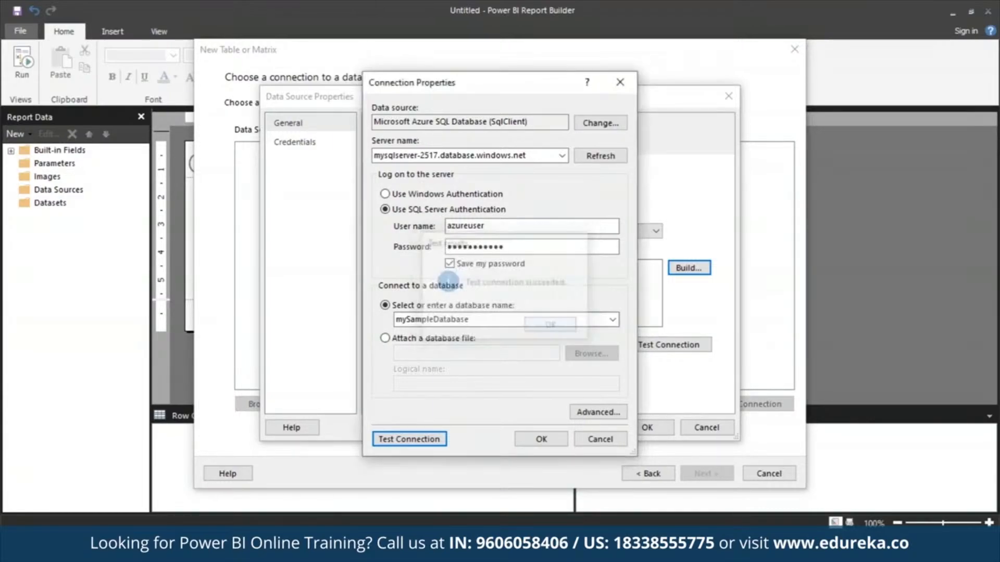
left_click(540, 440)
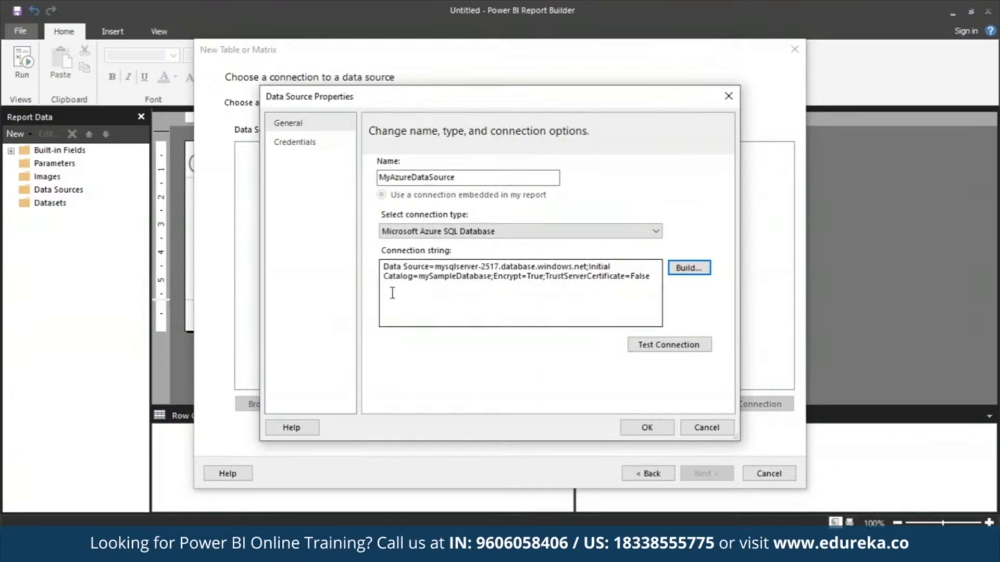
Step: Review the built connection string, accept the data source and continue the wizard to the query design
left_click(385, 278)
left_click_drag(386, 278, 664, 306)
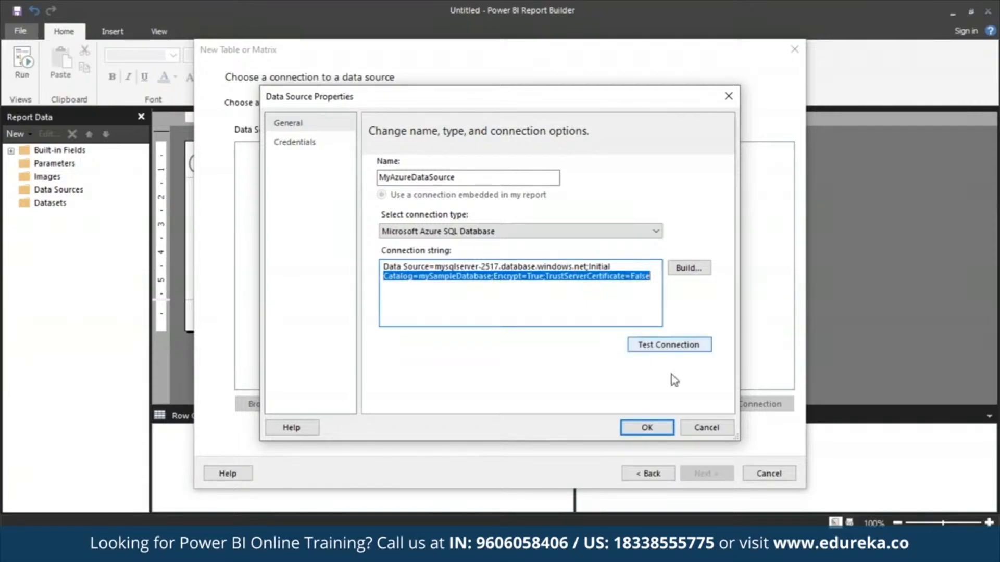
left_click(655, 428)
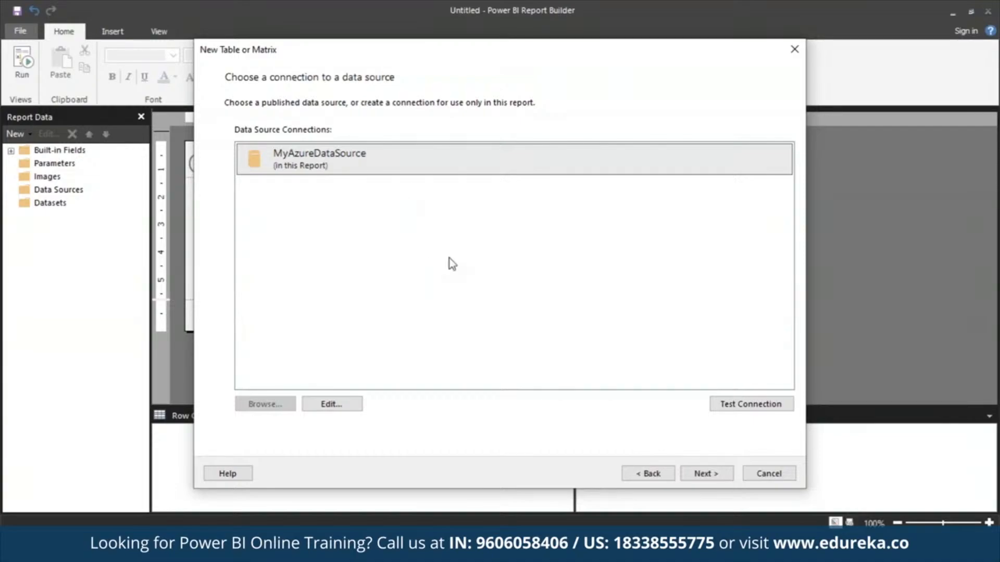
left_click(707, 474)
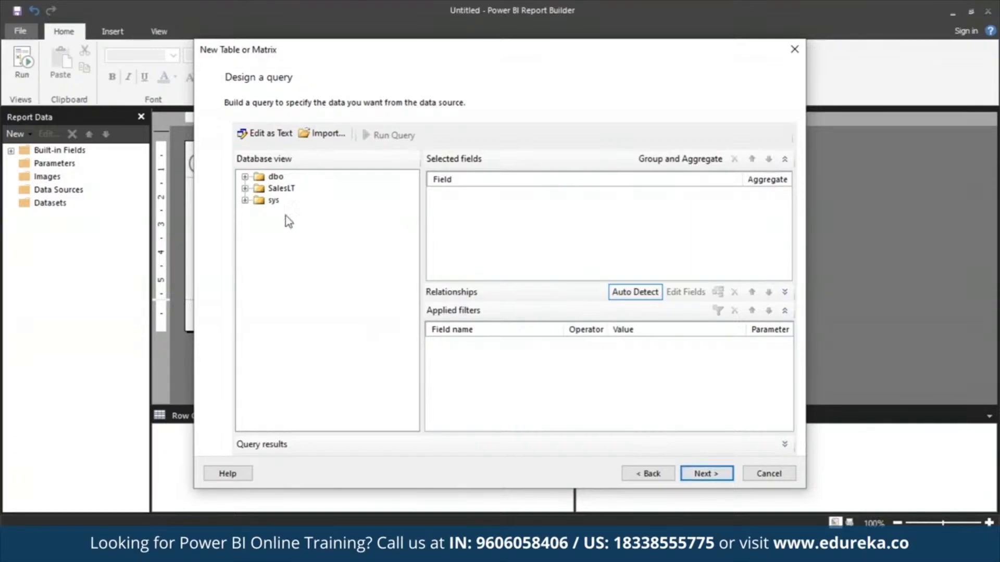
Step: Expand the SalesLT schema in the database view down to its list of tables
left_click(284, 191)
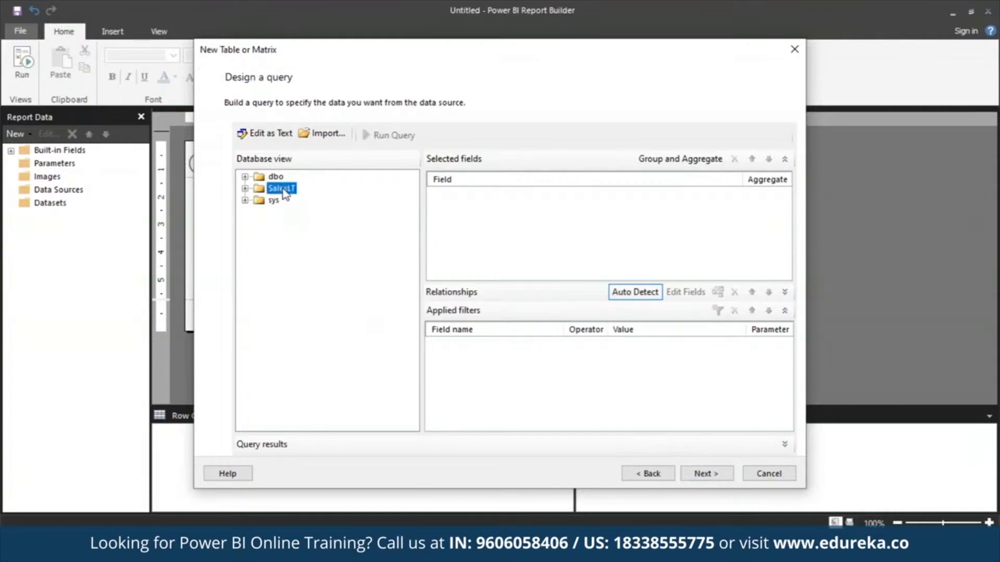
left_click(245, 188)
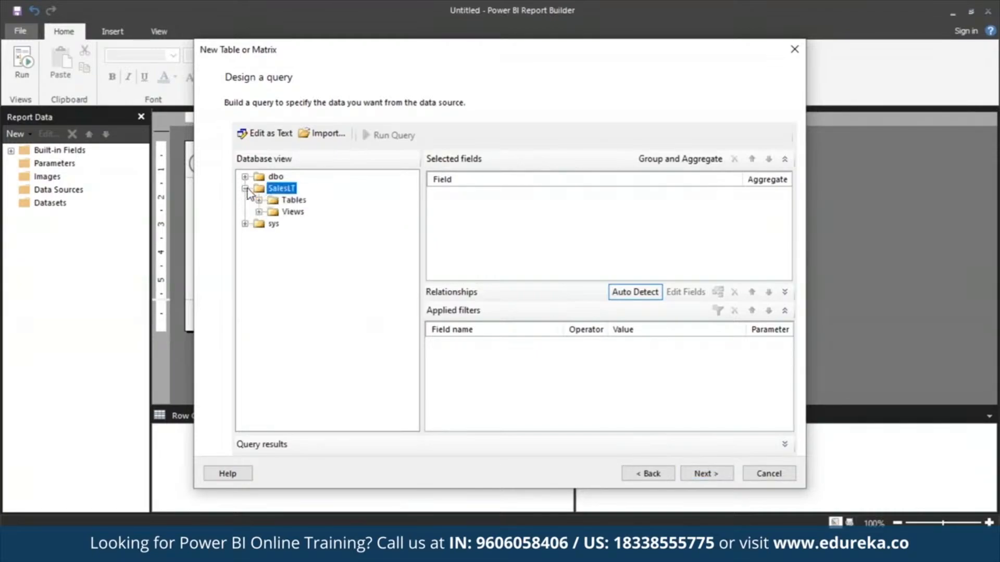
left_click(259, 200)
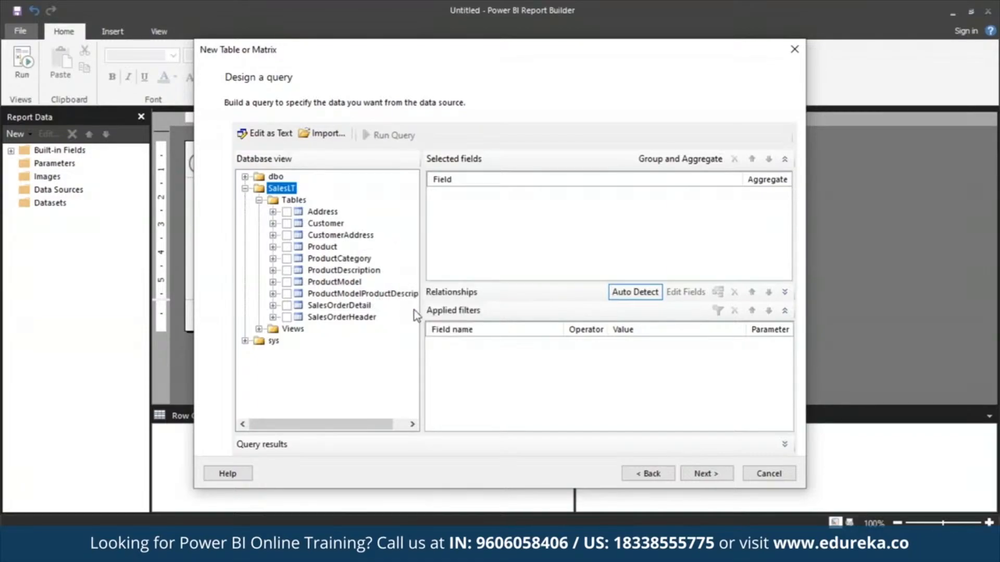
Step: Include the Address, Customer, Product, ProductCategory, SalesOrderDetail and SalesOrderHeader tables in the query
left_click(286, 212)
left_click(287, 224)
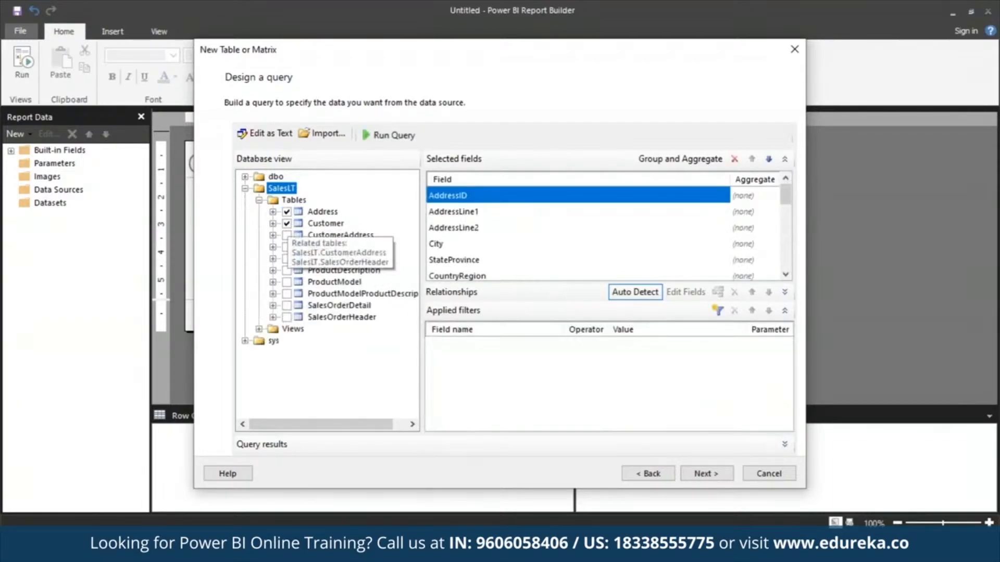
left_click(286, 247)
left_click(287, 259)
left_click(286, 306)
left_click(286, 317)
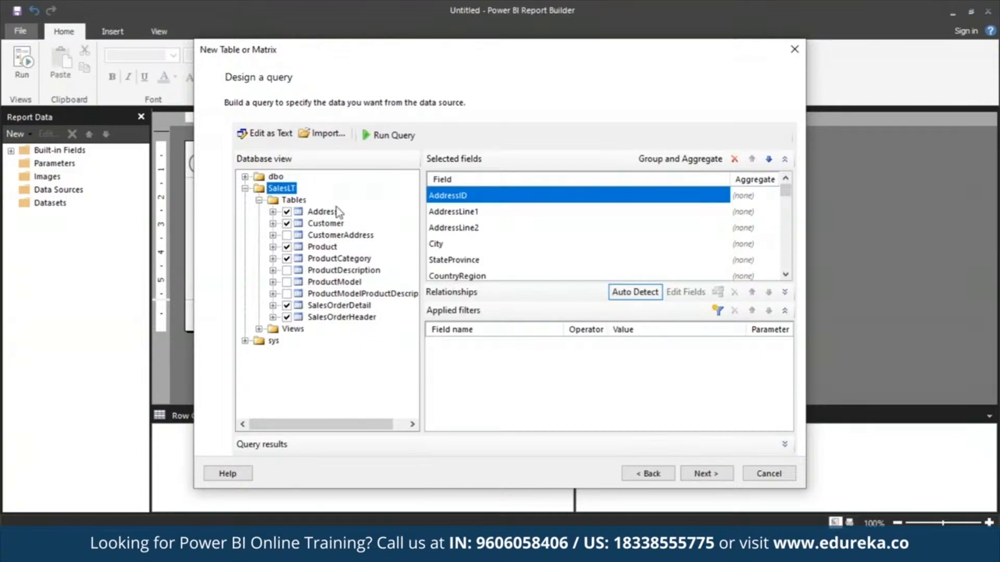
Step: Run the query, look through its results and continue the wizard to arranging the fields
left_click(379, 137)
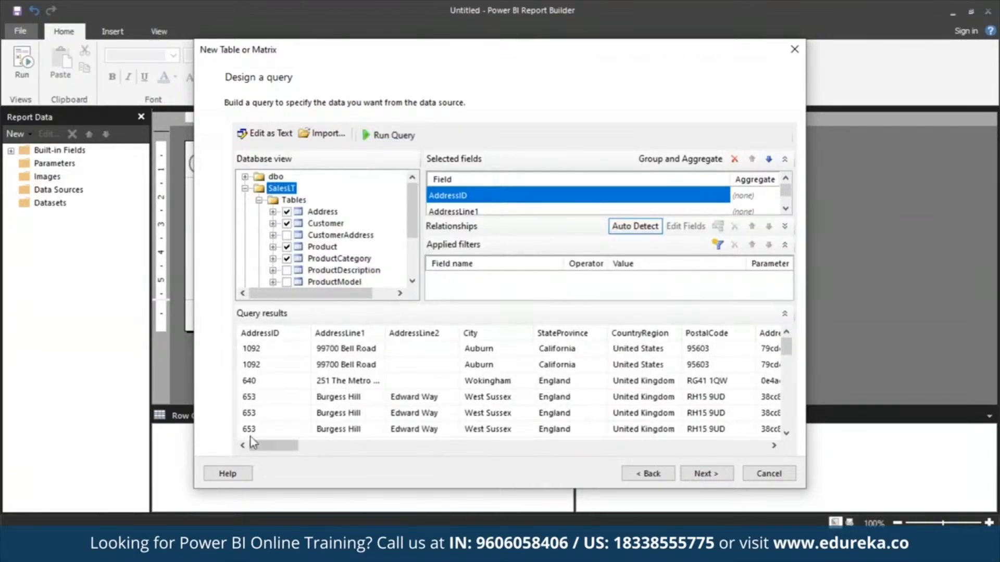
mouse_move(266, 445)
left_mouse_down()
mouse_move(697, 500)
mouse_move(268, 444)
left_mouse_up()
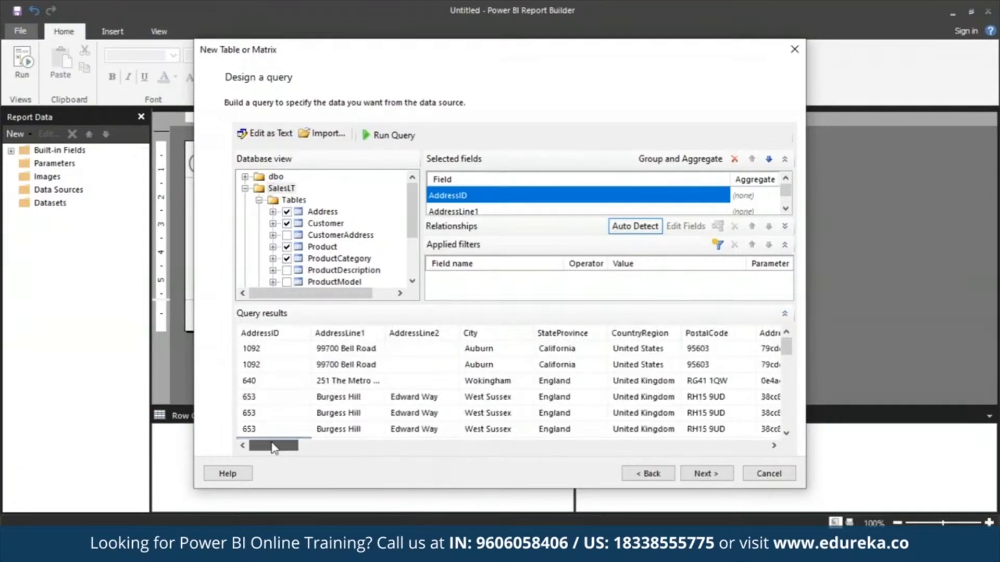
mouse_move(787, 344)
left_mouse_down()
mouse_move(801, 405)
mouse_move(793, 331)
left_mouse_up()
left_click(714, 483)
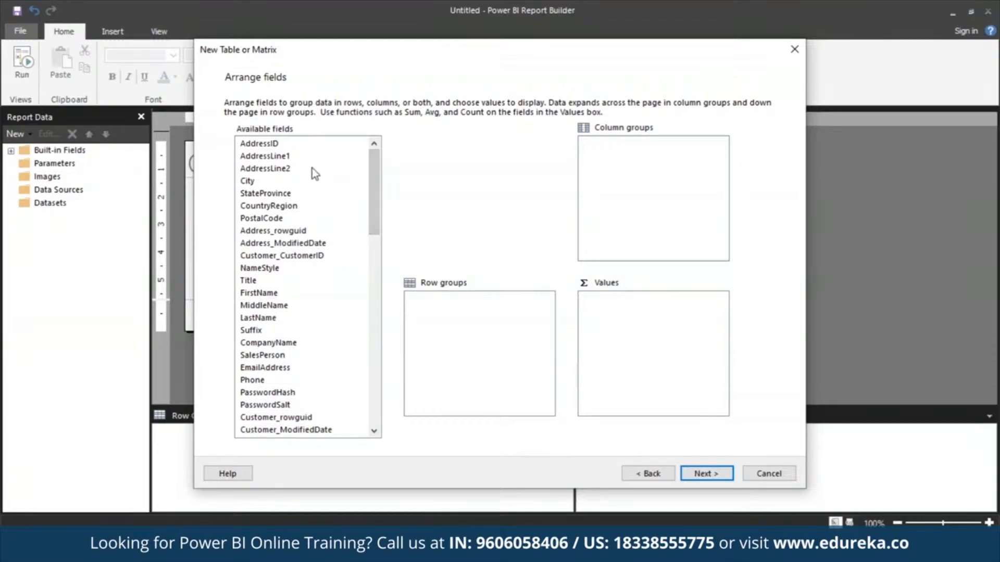
Step: Add CompanyName, SalesOrderNumber and Product_Name to the row groups, in that order
left_click_drag(375, 229, 375, 272)
left_click(292, 194)
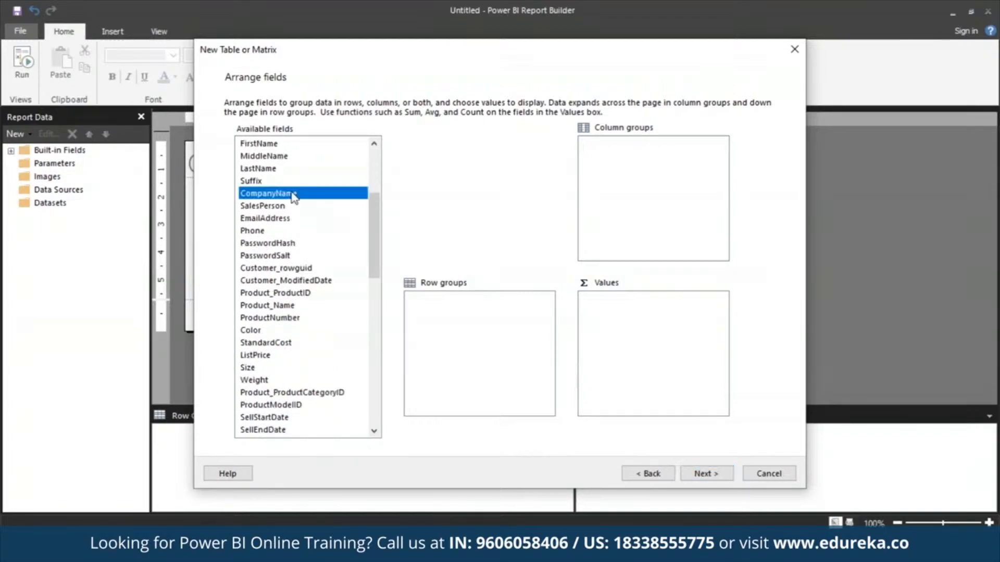
left_click_drag(291, 194, 468, 300)
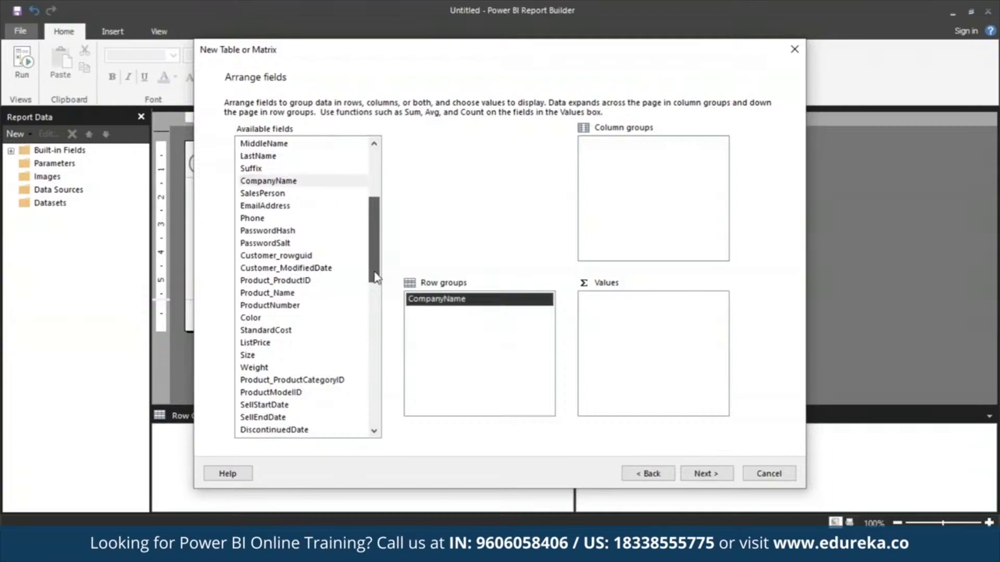
left_click_drag(377, 273, 378, 380)
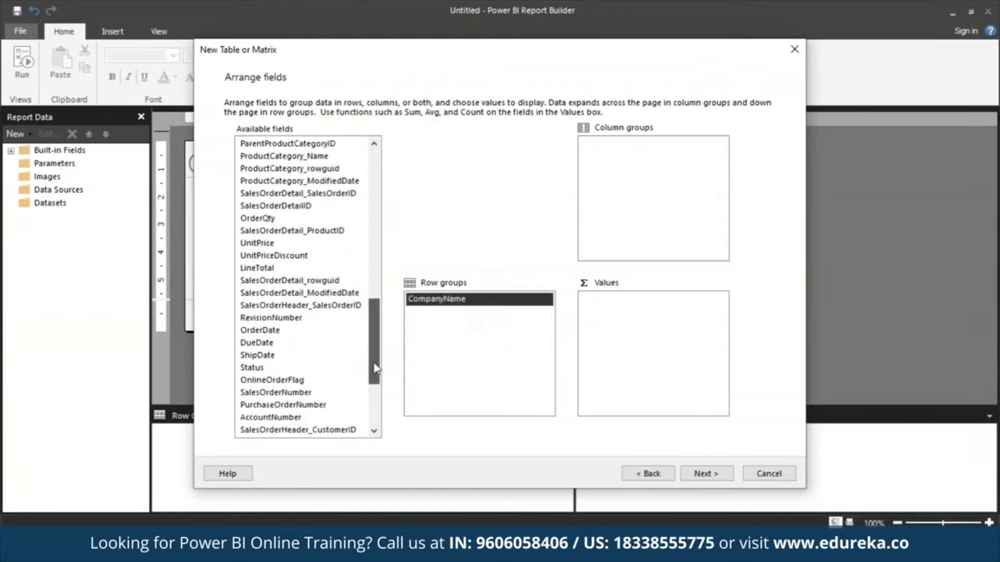
left_click(311, 394)
left_click_drag(311, 401, 474, 364)
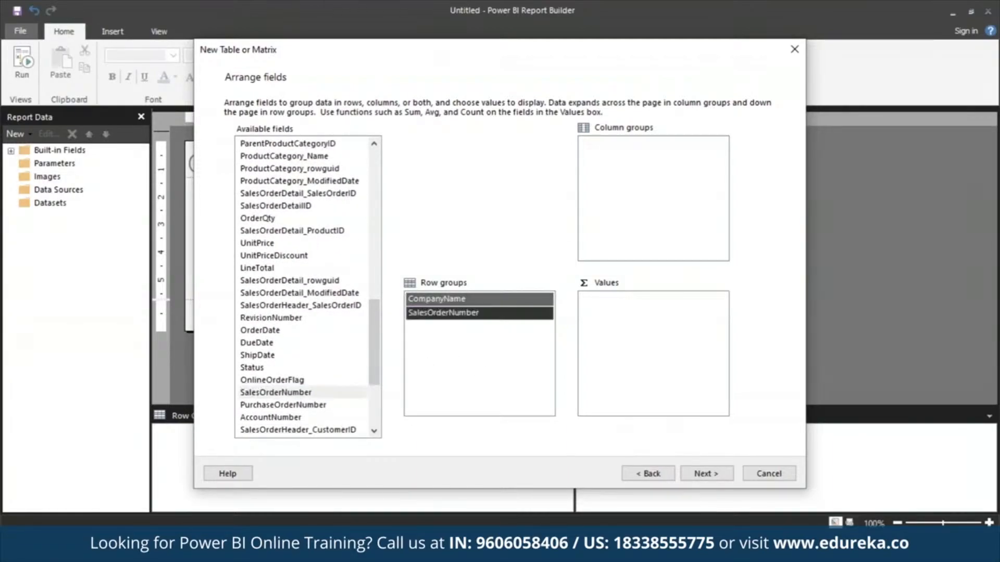
left_click_drag(377, 346, 378, 280)
left_click_drag(312, 182, 458, 328)
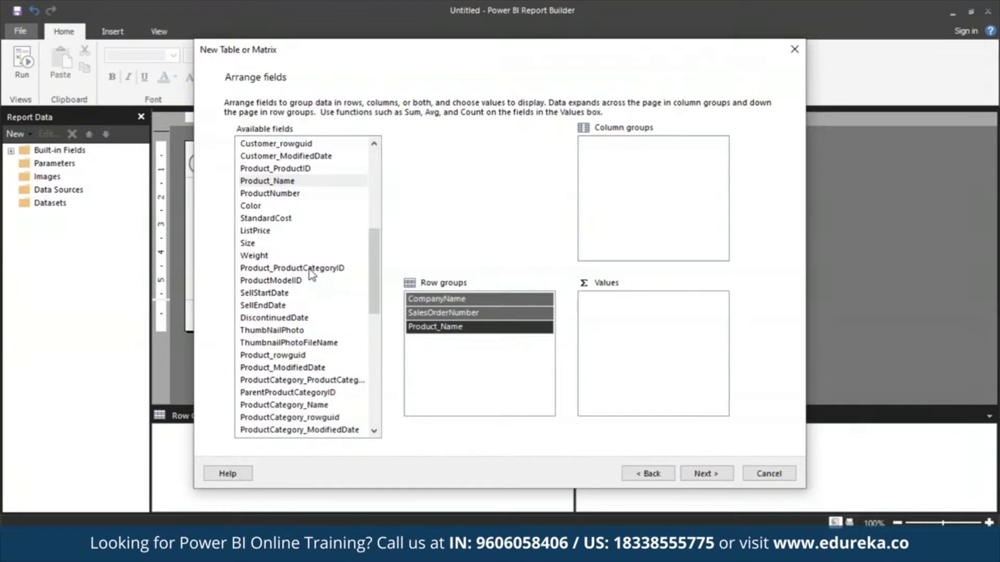
Step: Add OrderQty, UnitPrice and LineTotal to the values, each aggregated as a sum
scroll(311, 274, "up", 6)
scroll(264, 361, "down", 9)
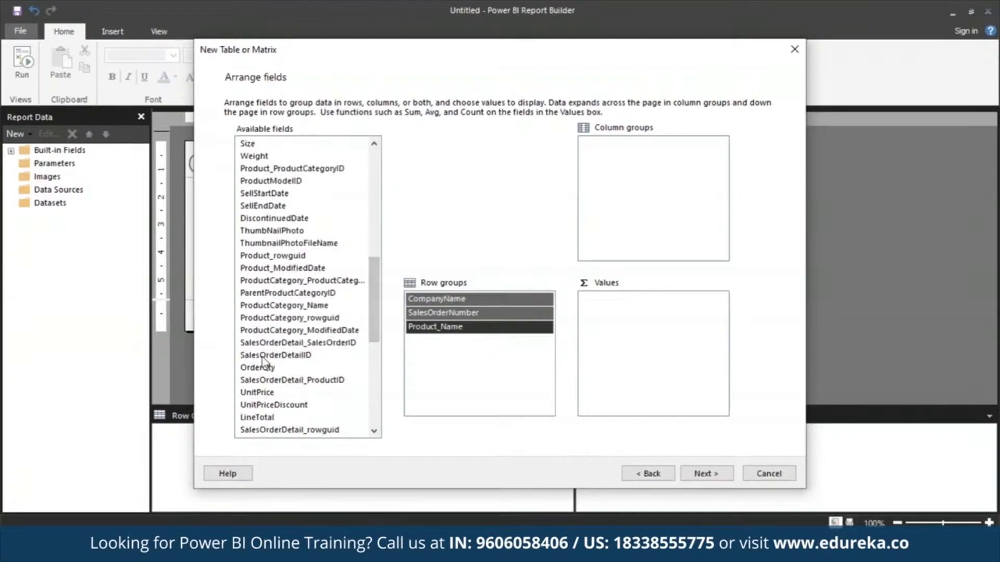
left_click_drag(264, 369, 676, 314)
scroll(376, 318, "down", 1)
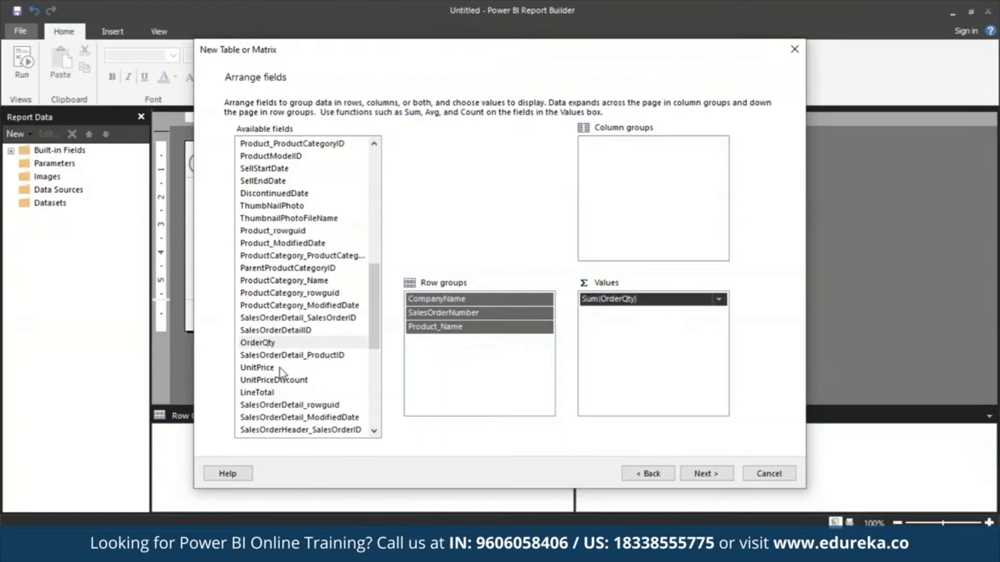
left_click_drag(279, 368, 654, 375)
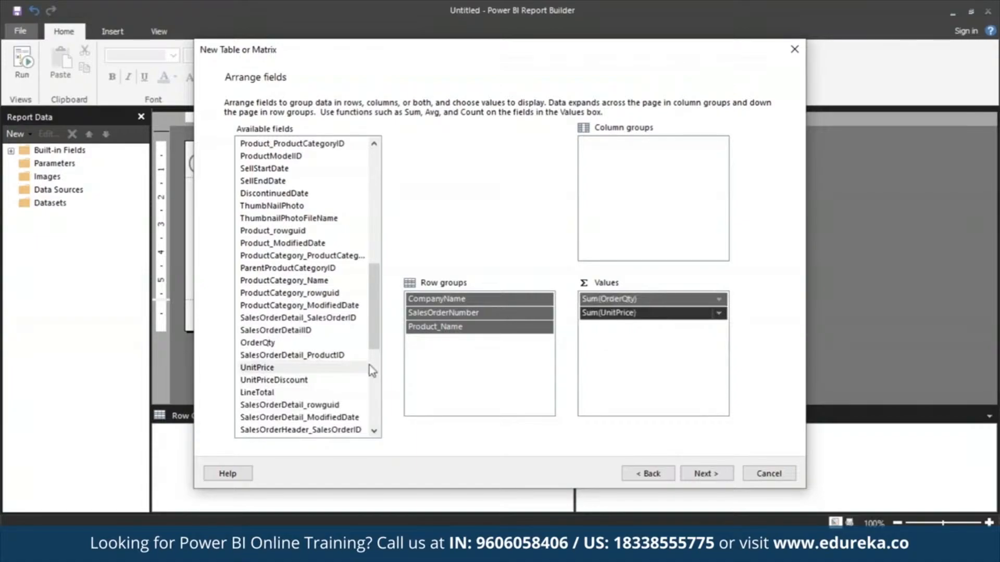
left_click_drag(299, 394, 663, 378)
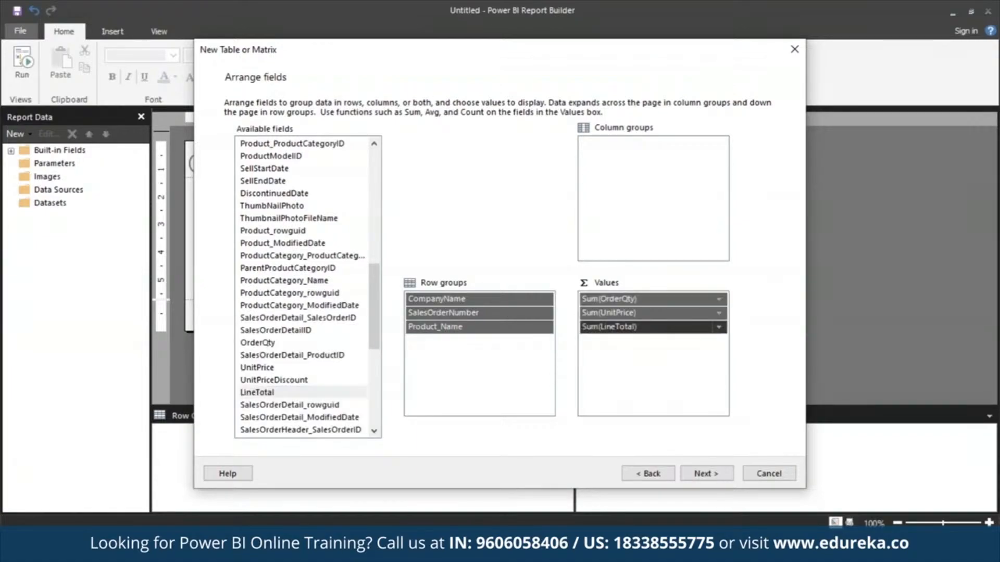
Step: Turn off expand/collapse groups in the layout, keeping blocked subtotals below, and finish the wizard
left_click(717, 479)
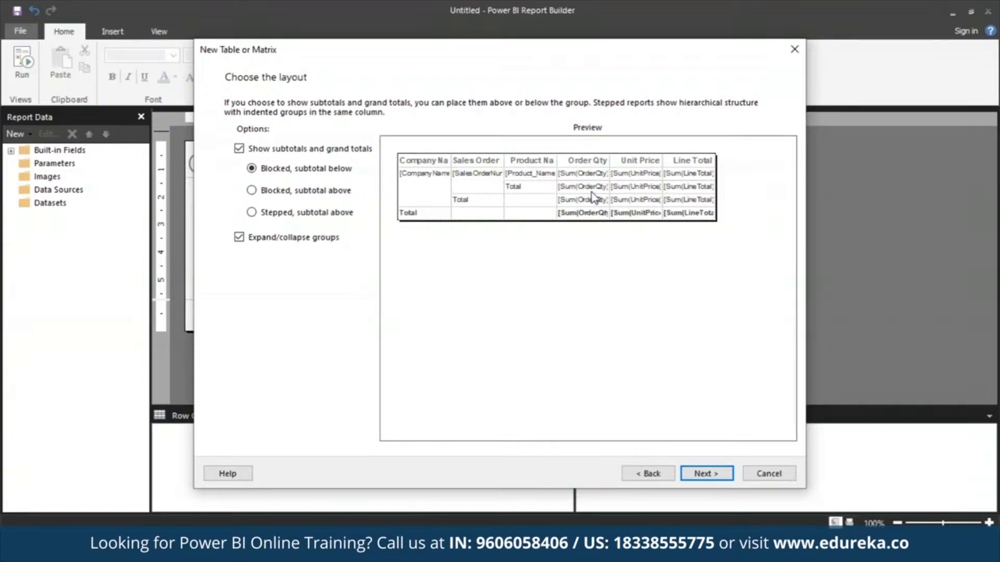
left_click(240, 237)
left_click(699, 477)
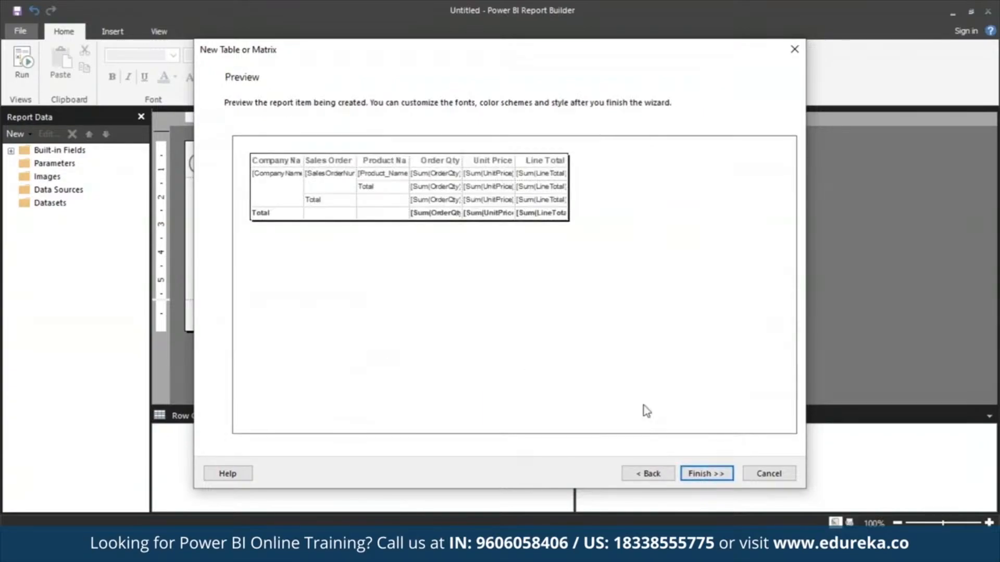
left_click(704, 474)
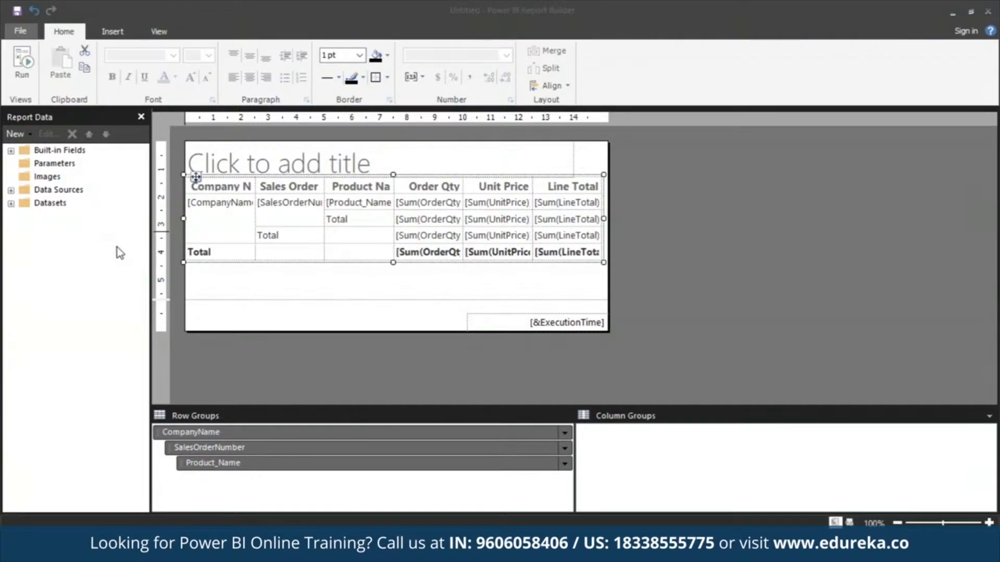
Step: Expand the datasets folder in the report data and show the Properties pane
left_click(11, 203)
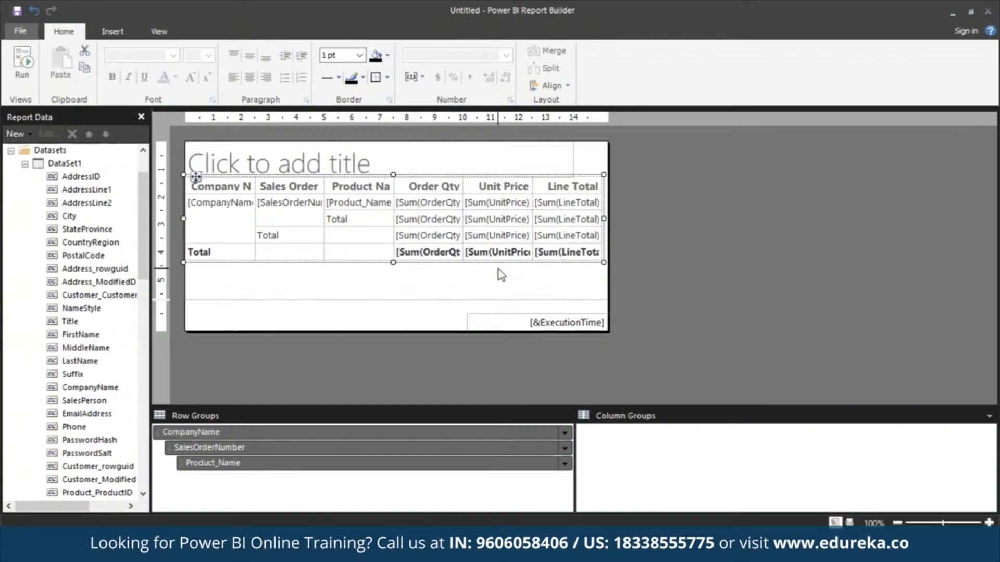
left_click(159, 32)
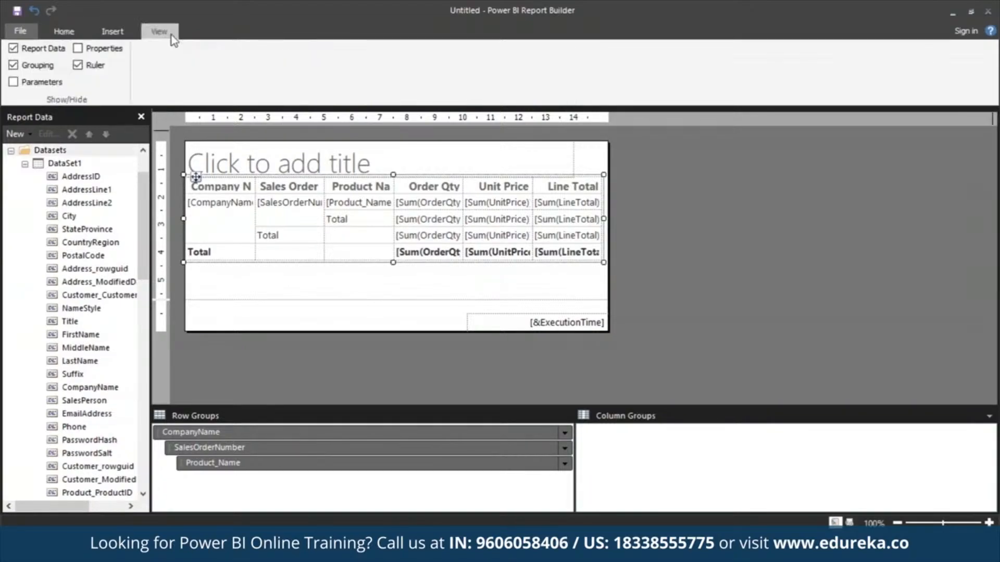
left_click(78, 48)
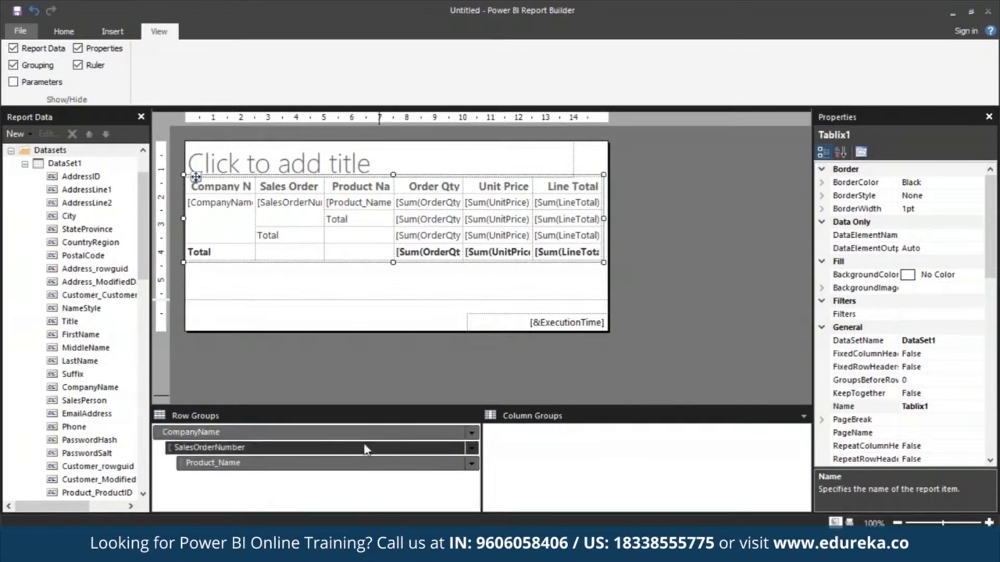
left_click(364, 463)
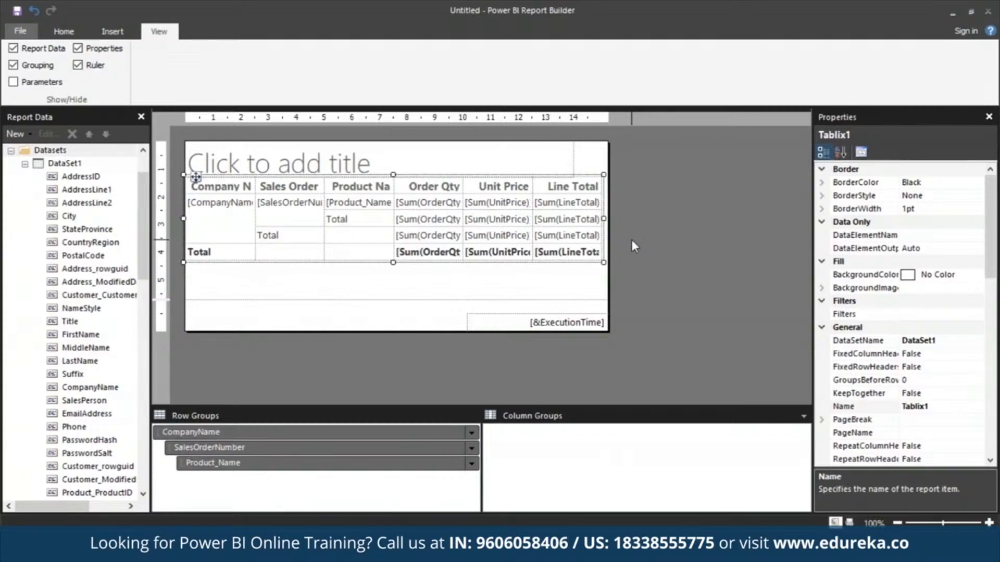
Step: Run the report to preview its pages and view it in print layout
left_click(71, 33)
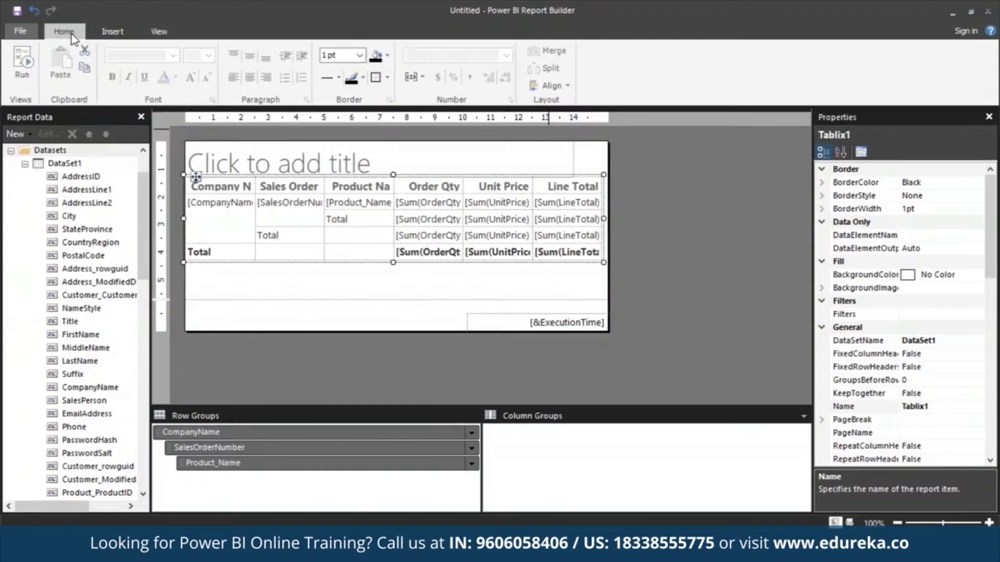
left_click(25, 73)
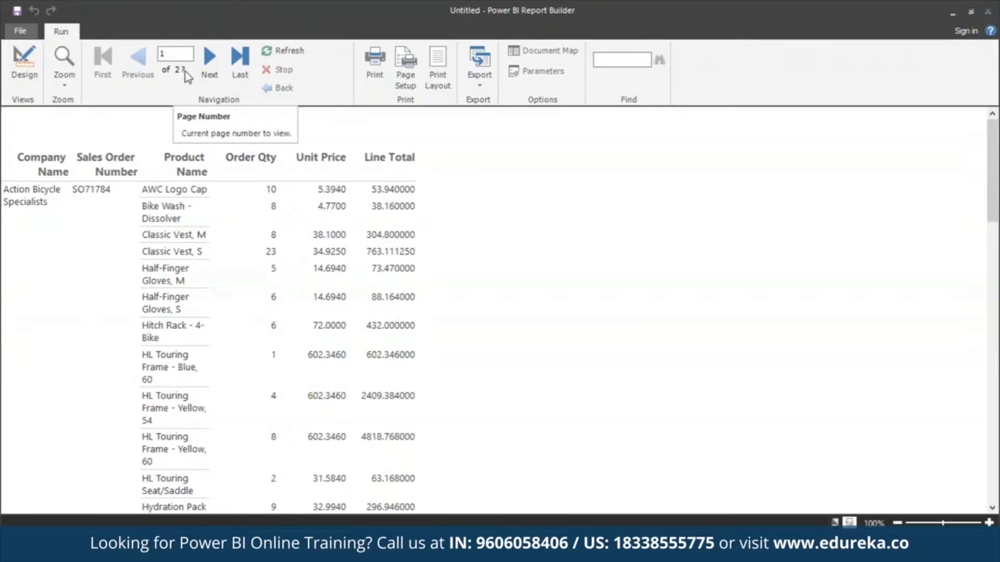
left_click(443, 68)
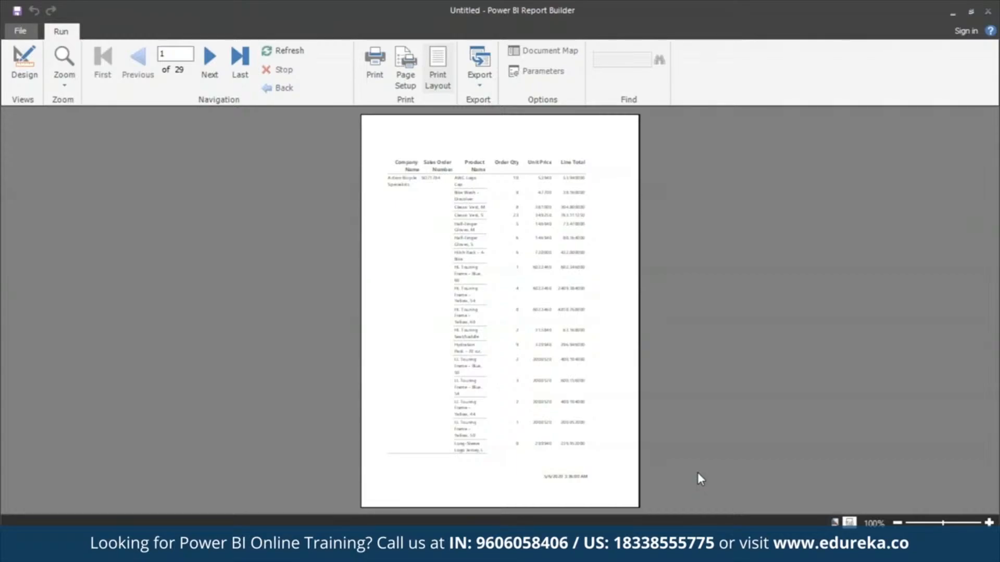
Step: Return to design view, widen the report body to about 517.5 pt and extend the footer's height slightly
left_click(33, 75)
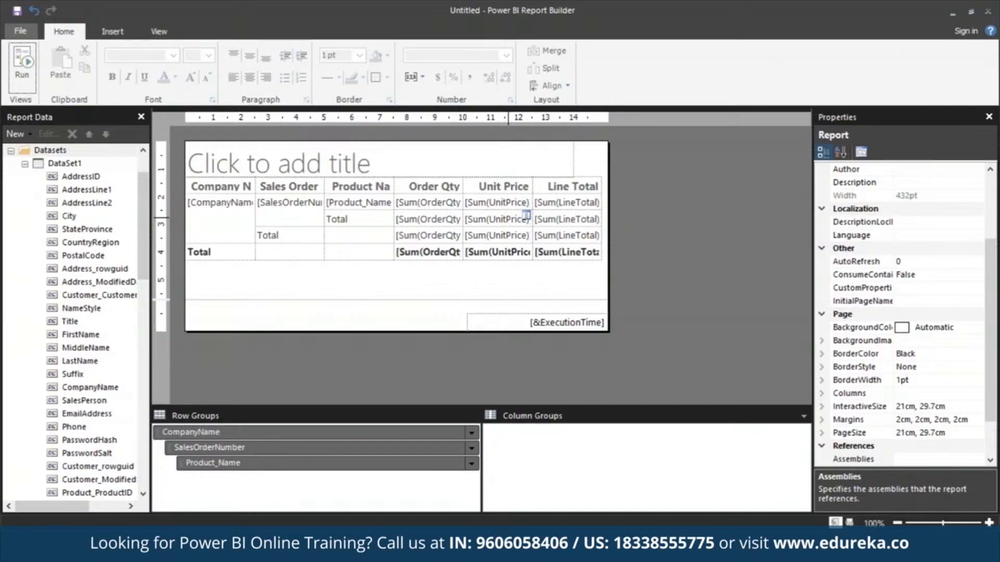
left_click_drag(608, 147, 692, 147)
mouse_move(221, 331)
left_mouse_down()
mouse_move(217, 370)
mouse_move(217, 335)
left_mouse_up()
Step: Set the report's left and right page margins to 1.9 cm each
left_click(159, 31)
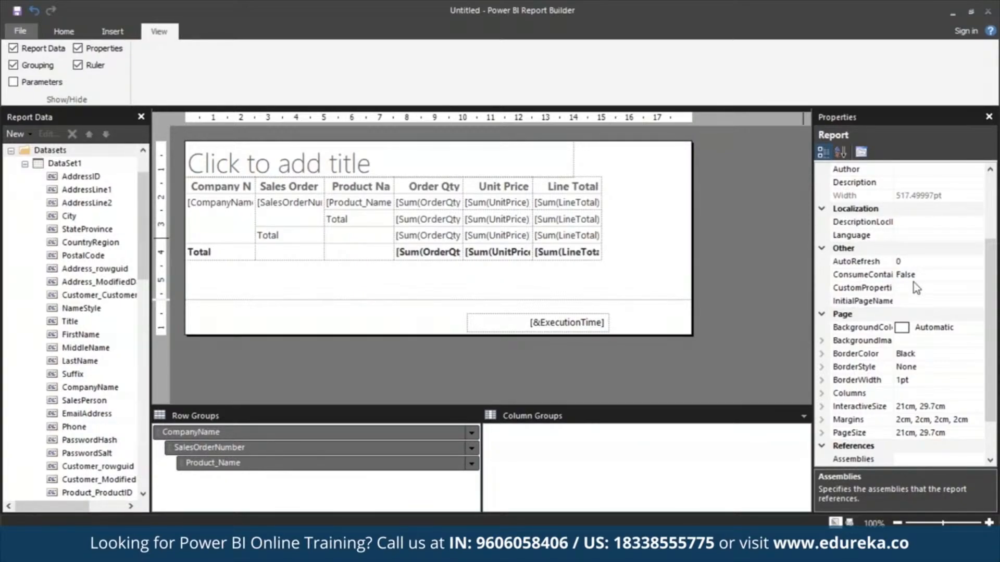
left_click(821, 421)
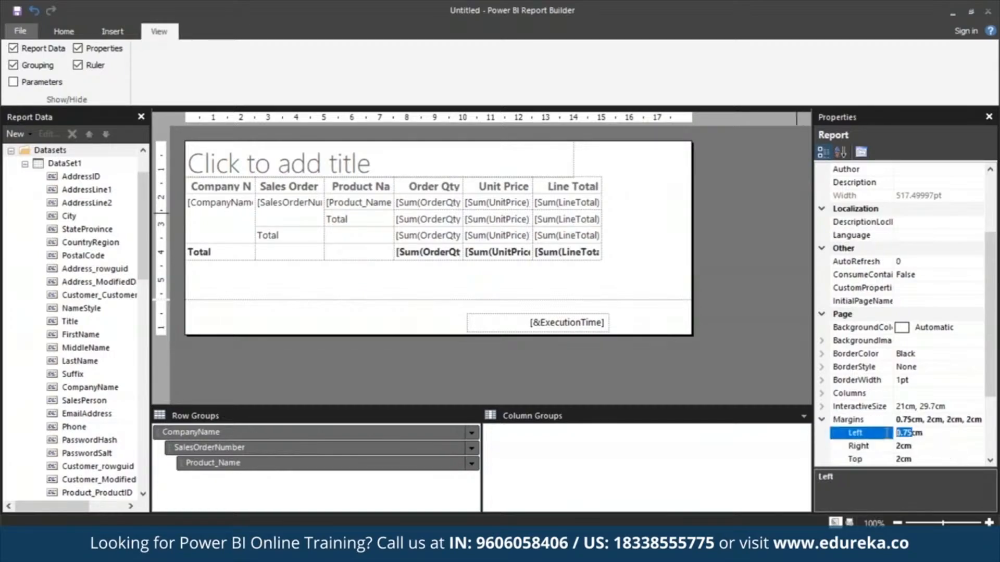
type("1.9")
left_click(899, 447)
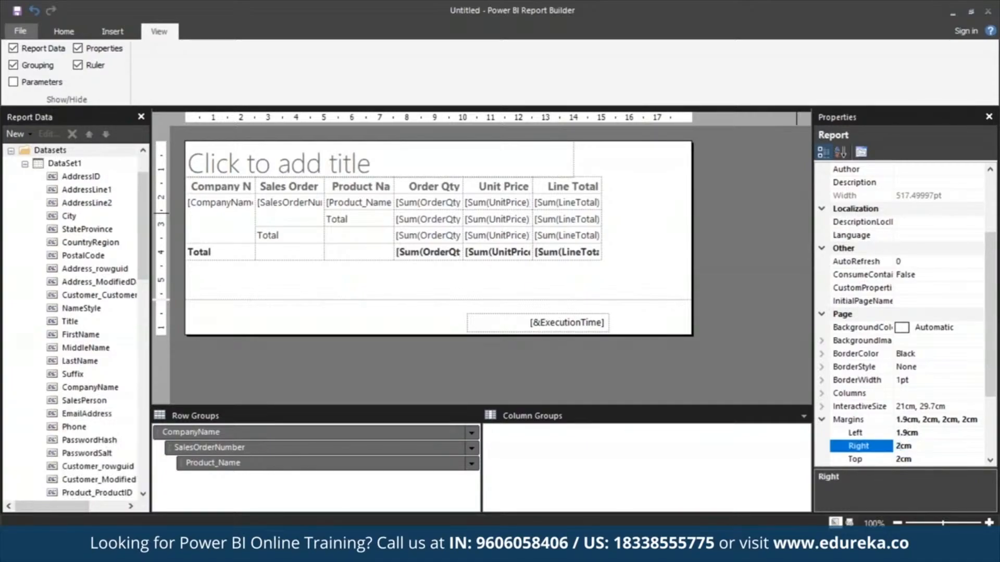
key("BackSpace")
type("1.9")
left_click(773, 356)
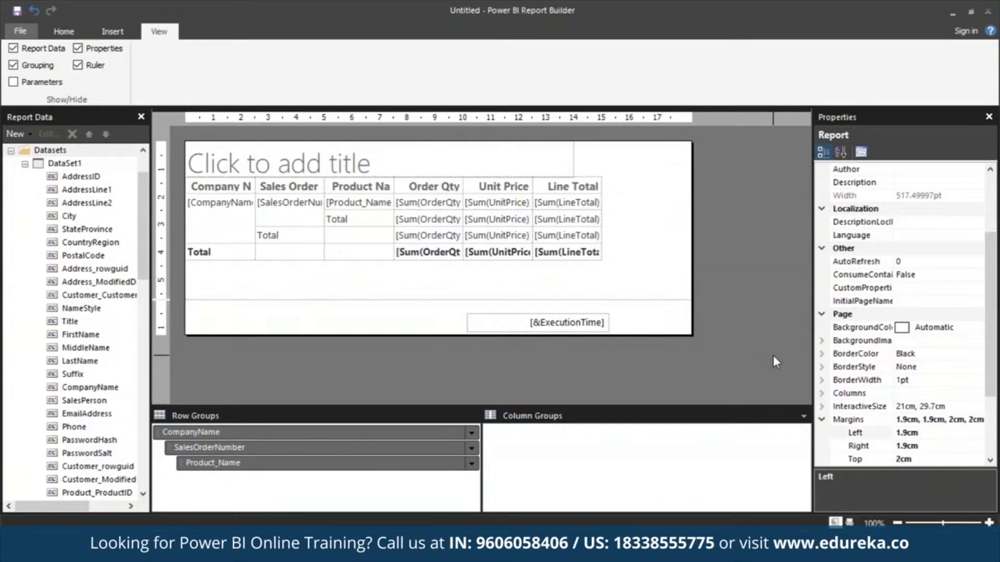
Step: Enter "Sales by Company" as the report title
left_click(284, 158)
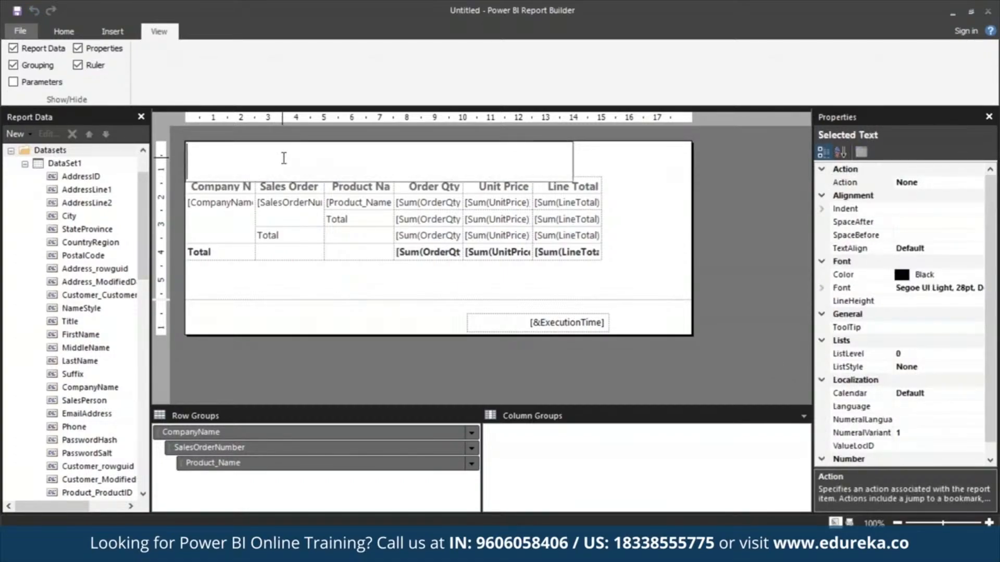
type("Sall")
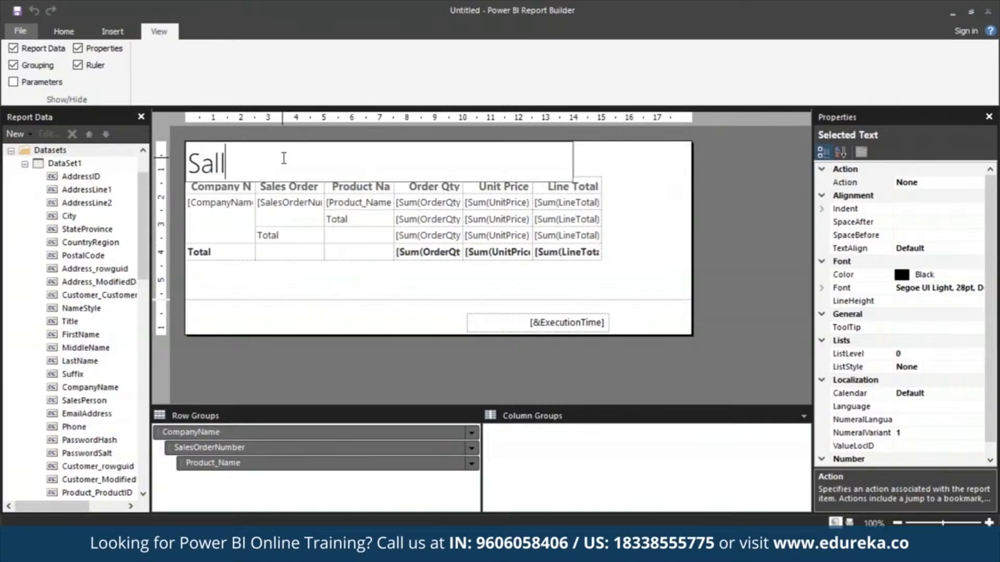
type("es by Company")
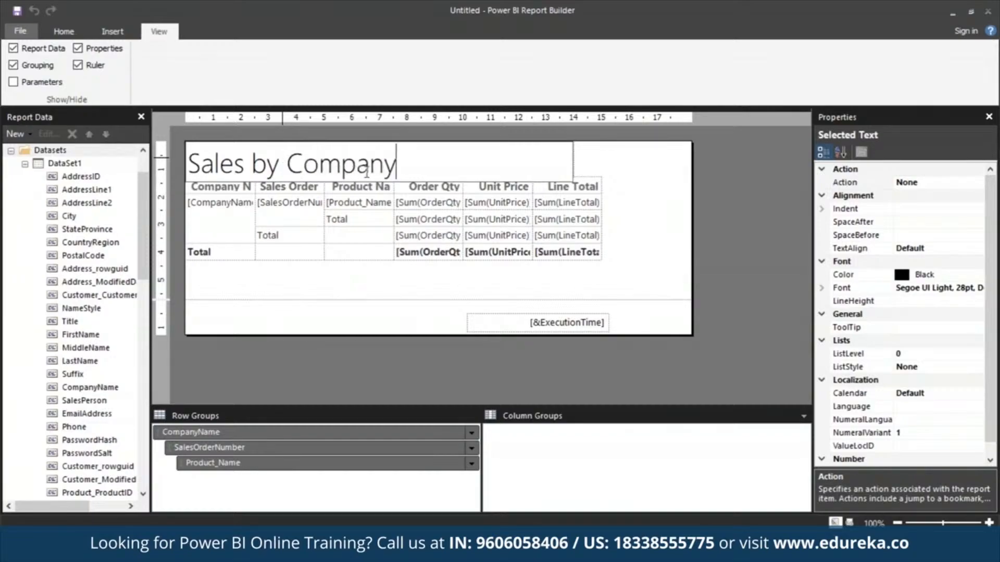
Step: Set the font color of the whole report title text to Blue and select the title's text box
key("ctrl+a")
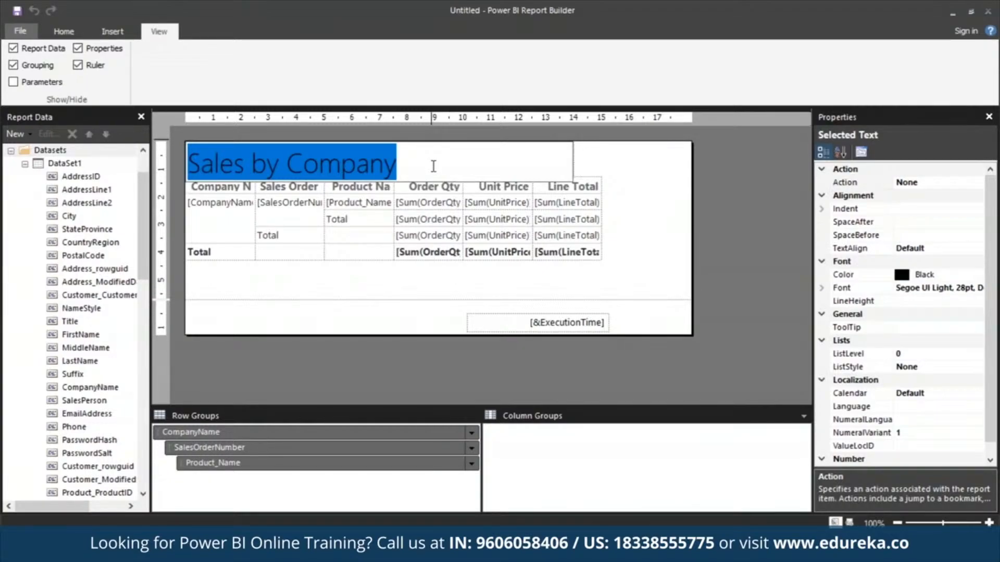
left_click(924, 276)
key("BackSpace")
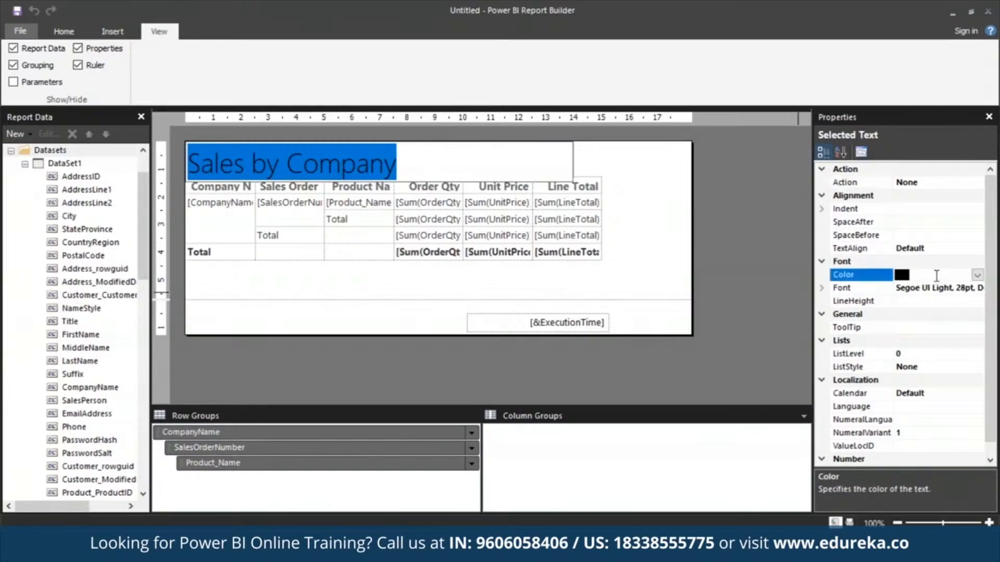
type("Blue")
key("Return")
left_click(764, 326)
left_click(448, 164)
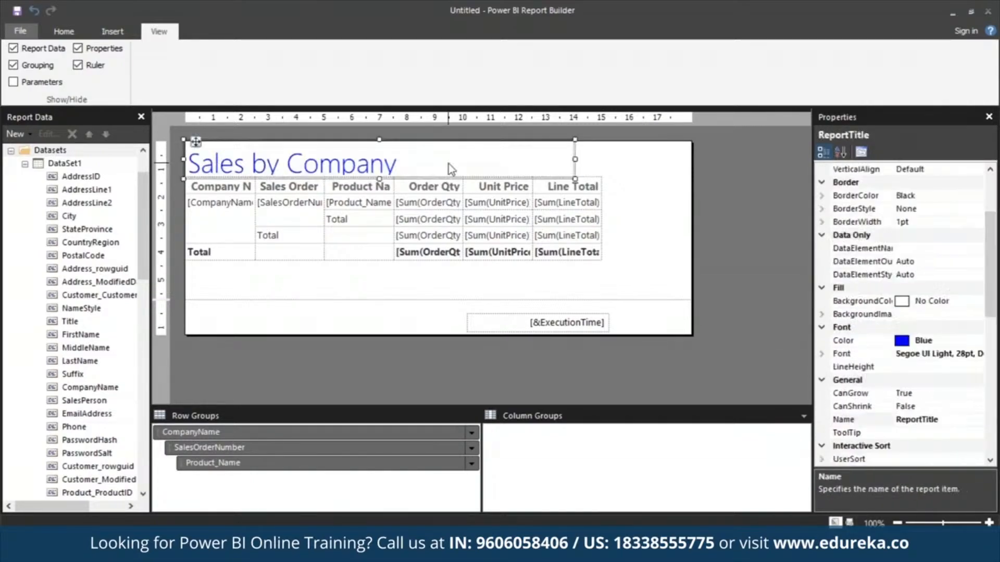
Step: Set the font color of the whole report title text to Black
left_click(375, 166)
key("ctrl+a")
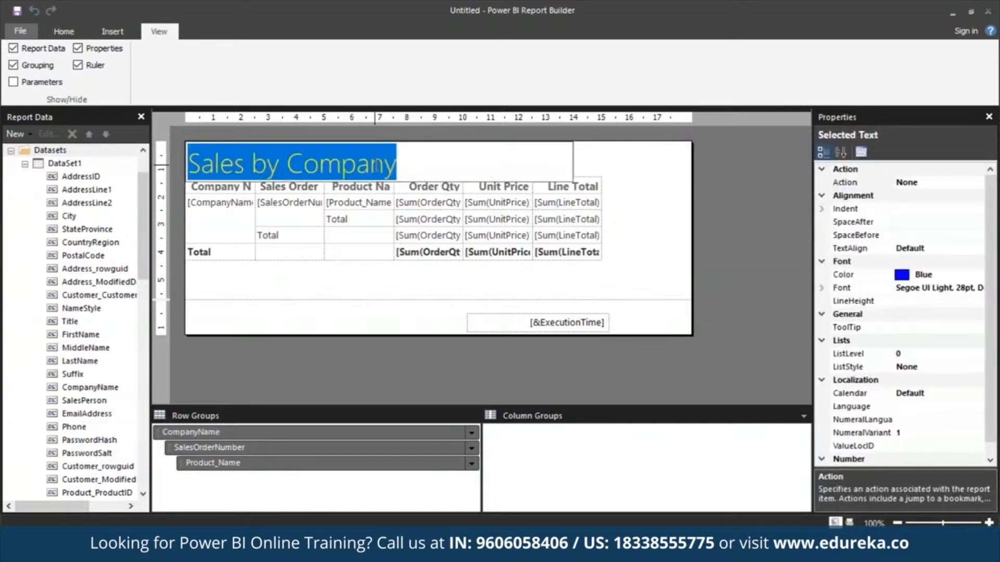
left_click(923, 276)
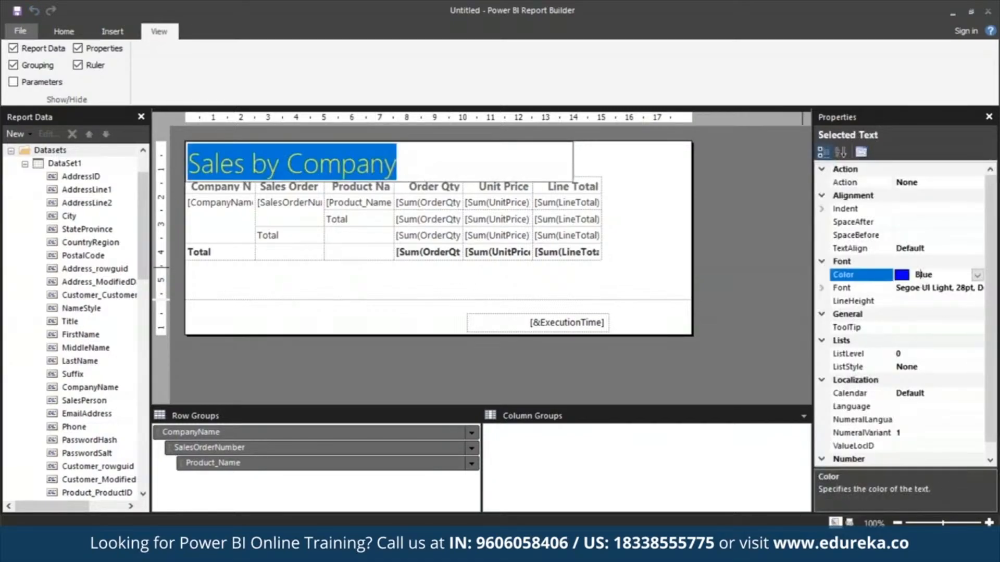
type("Black")
left_click(762, 290)
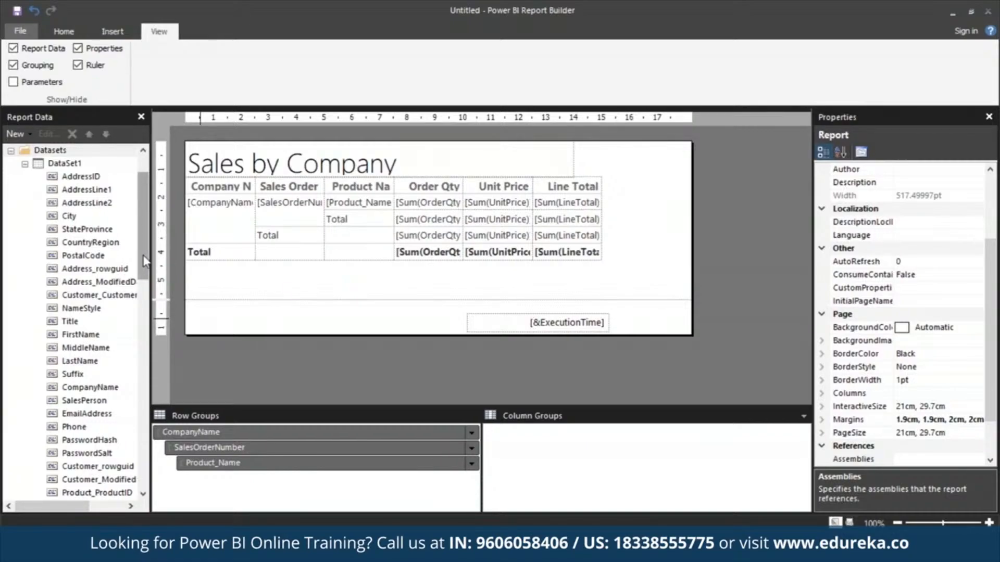
Step: Place the built-in Page Number field in the page footer beside the execution time and narrow its text box
left_click_drag(143, 255, 134, 189)
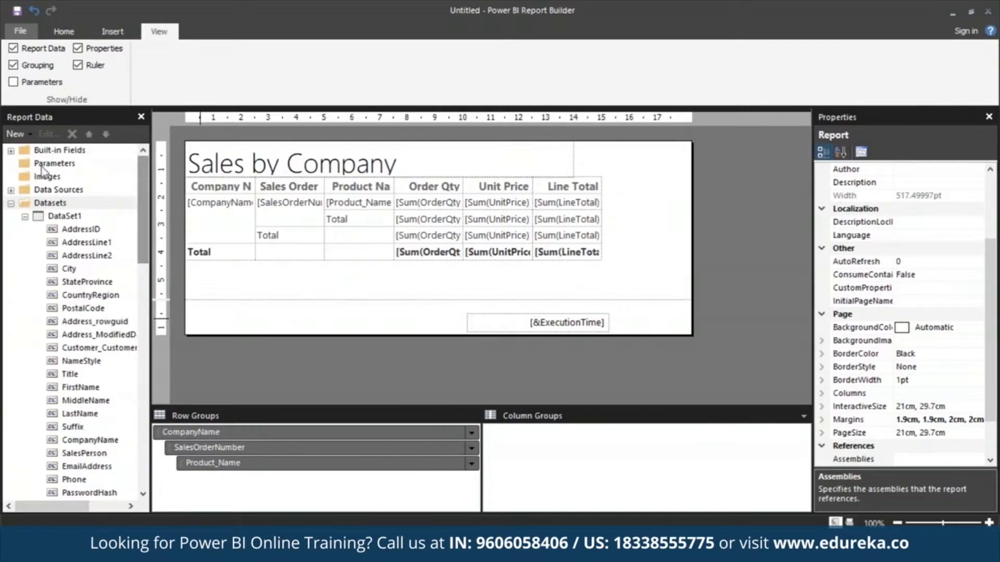
left_click(10, 151)
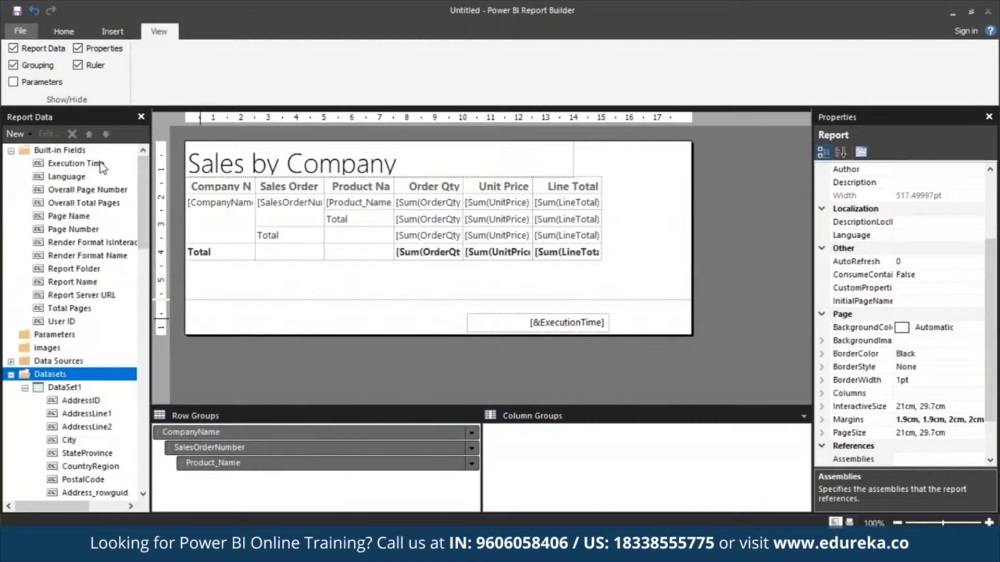
left_click(54, 231)
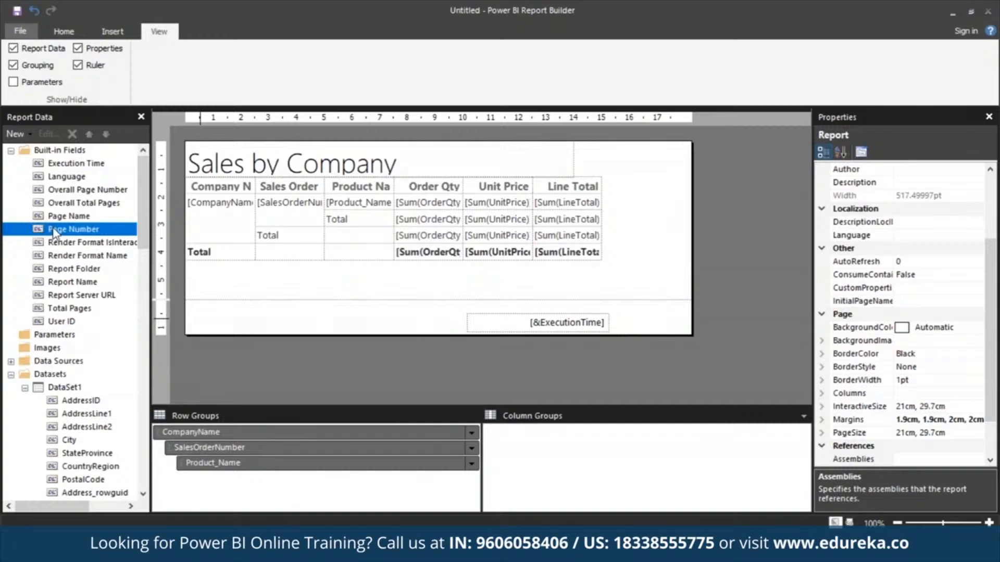
left_click_drag(54, 232, 407, 313)
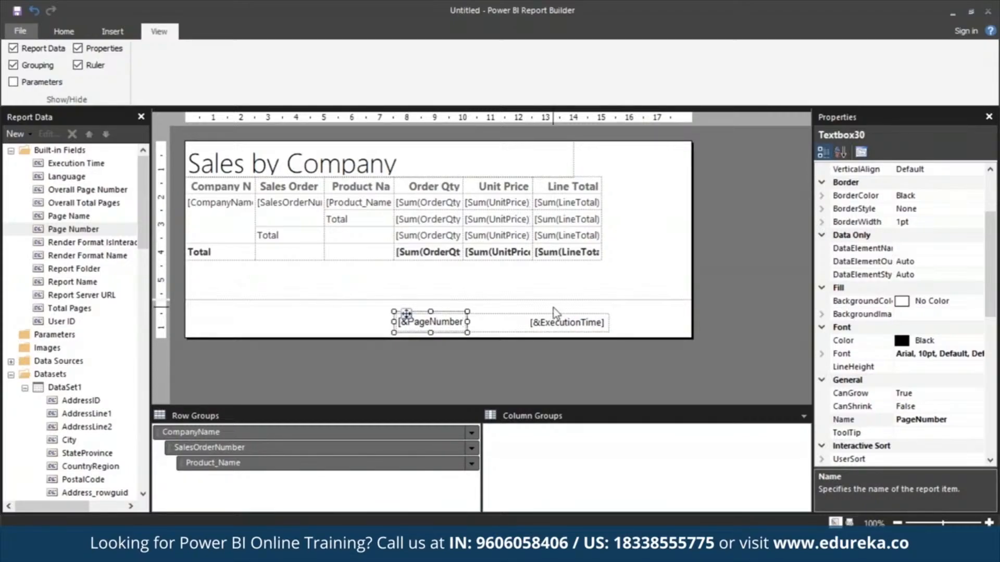
left_click_drag(467, 312, 432, 301)
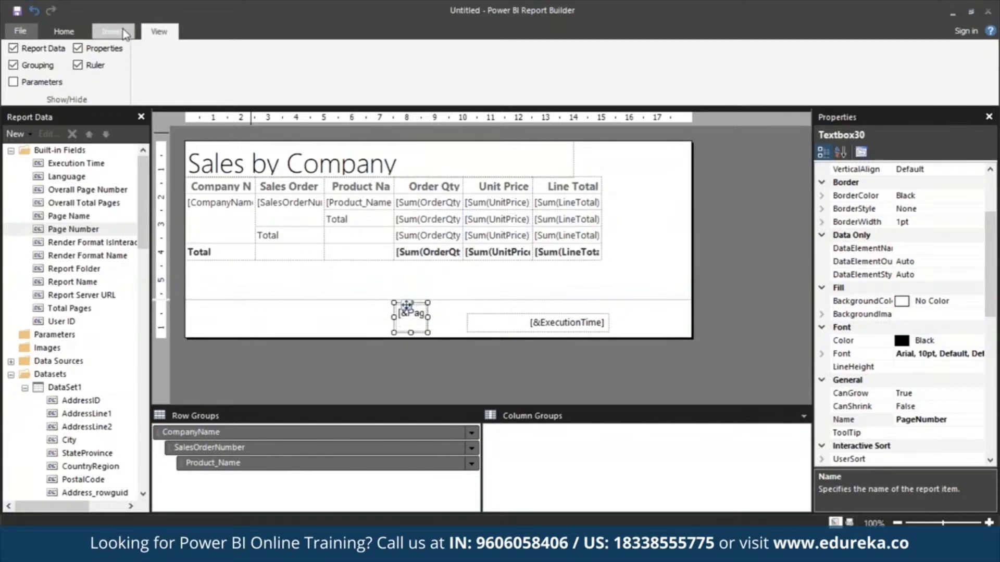
Step: Extend the page number text box toward the footer's middle, then shrink it to a small box well clear of the execution time
left_click(113, 32)
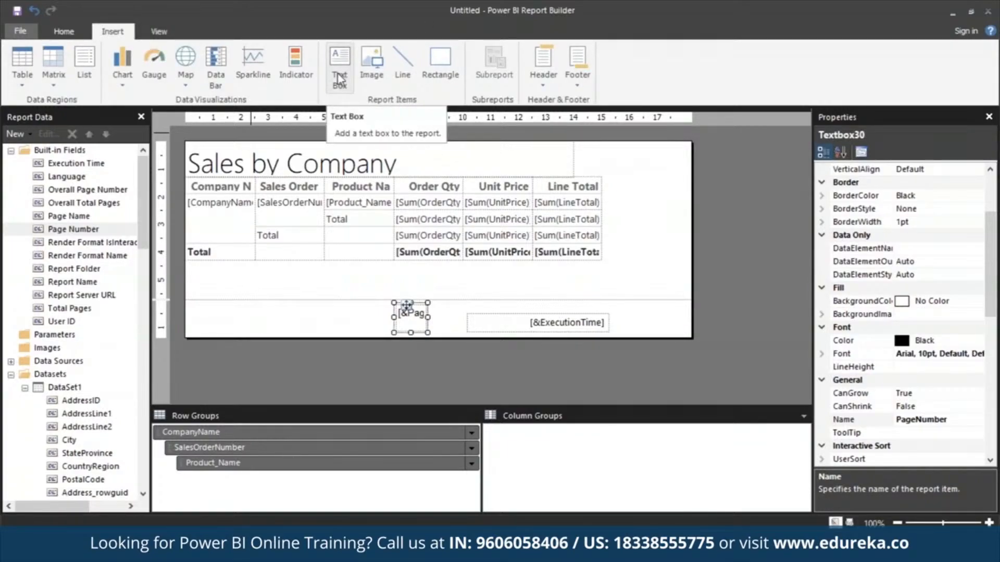
left_click(423, 318)
left_click(420, 314)
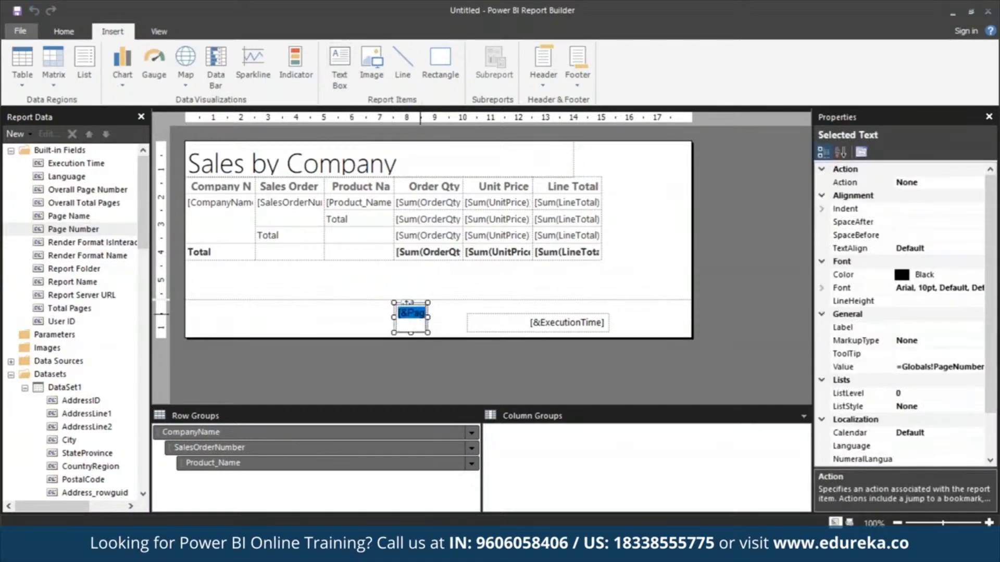
left_click(428, 355)
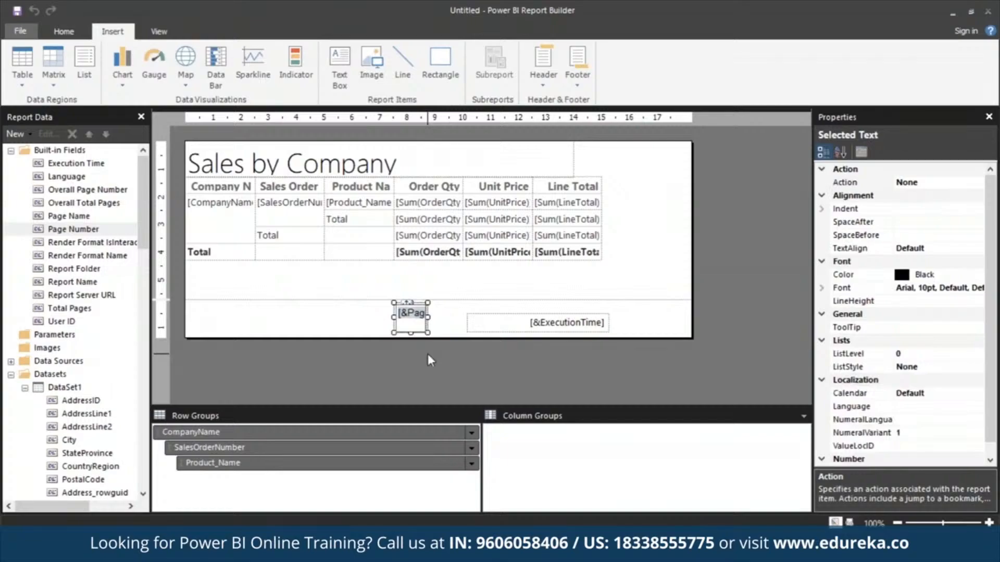
left_click(407, 303)
left_click_drag(407, 303, 515, 318)
left_click_drag(427, 319, 347, 319)
left_click(420, 314)
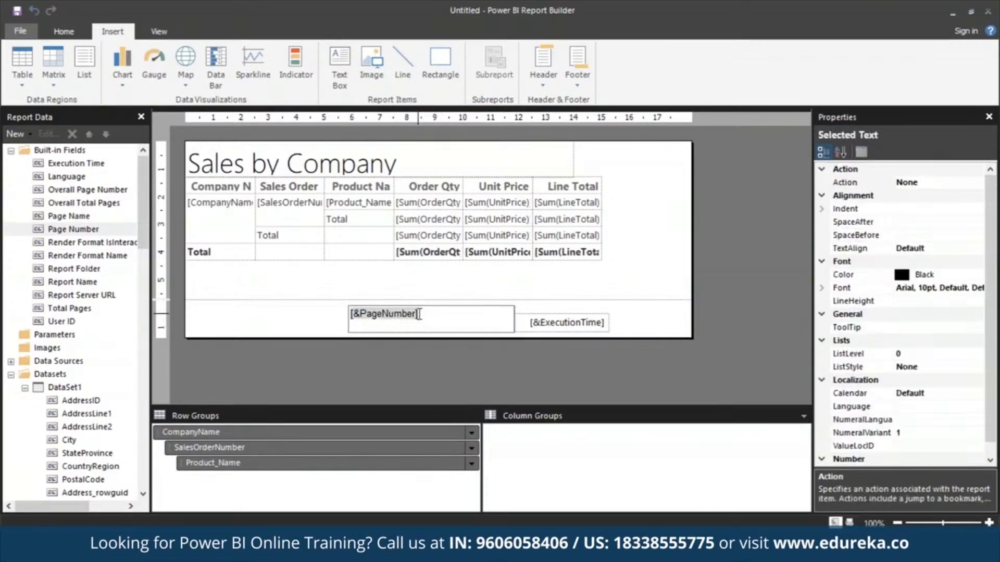
left_click(513, 308)
left_click_drag(515, 307, 373, 312)
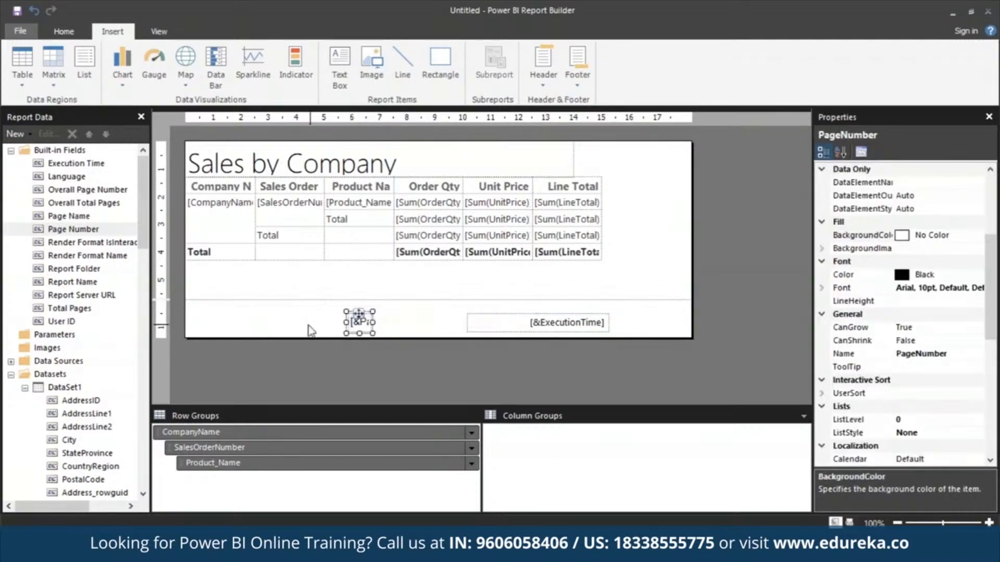
left_click(311, 331)
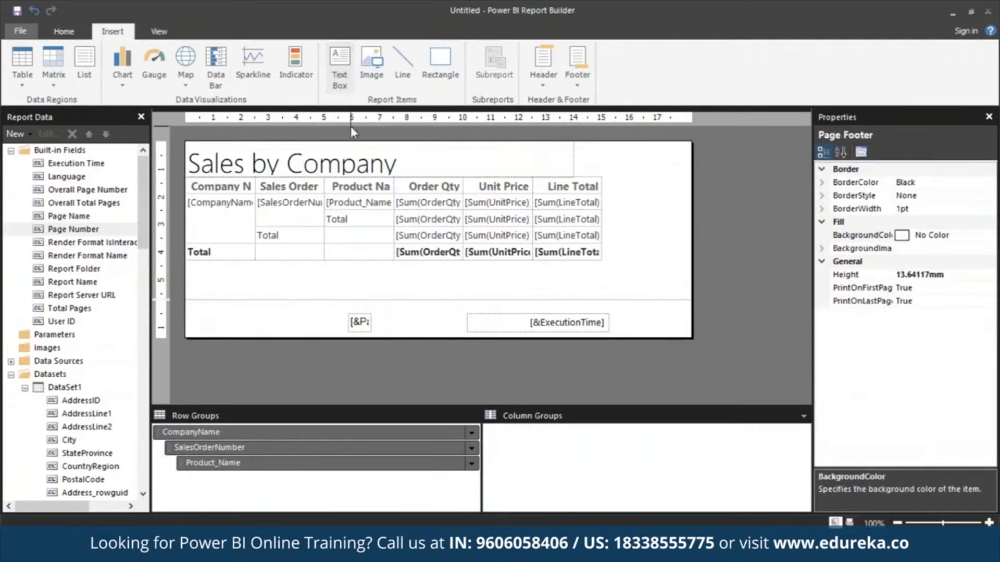
Step: Insert a small text box directly after the page number in the footer and enter "of" in it
double_click(346, 79)
left_click_drag(191, 143, 374, 314)
left_click_drag(445, 322, 394, 322)
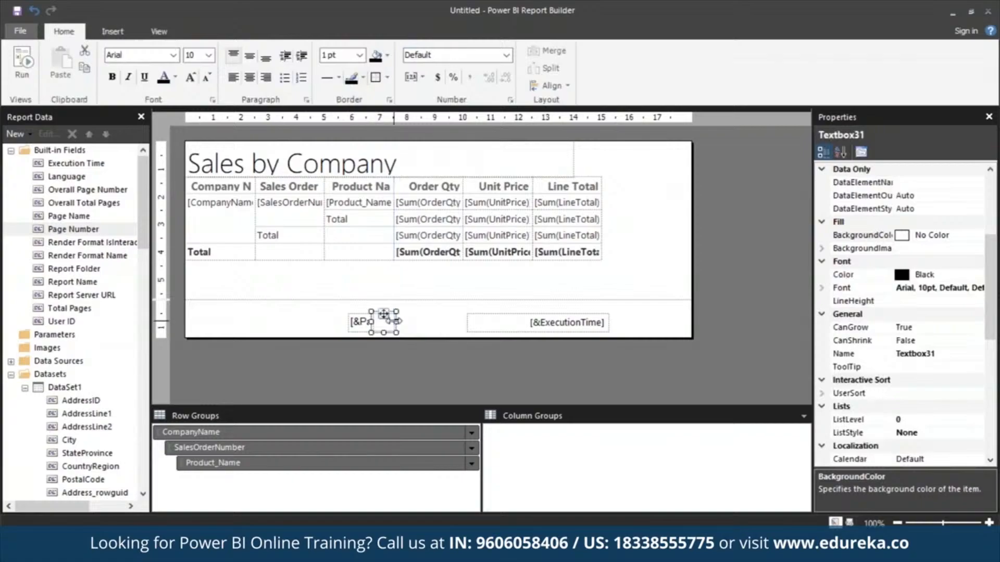
left_click(384, 316)
type("o")
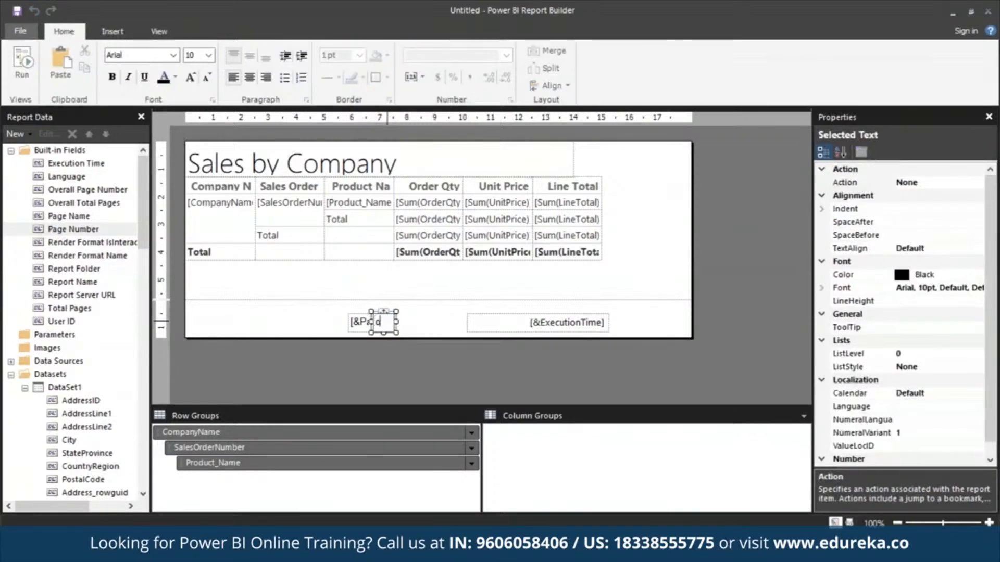
type("f")
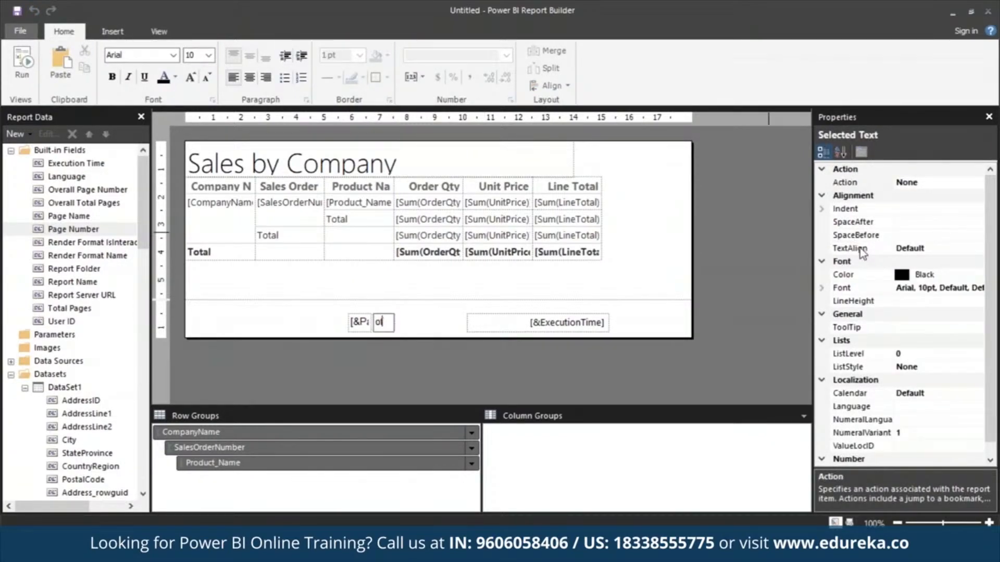
left_click(860, 249)
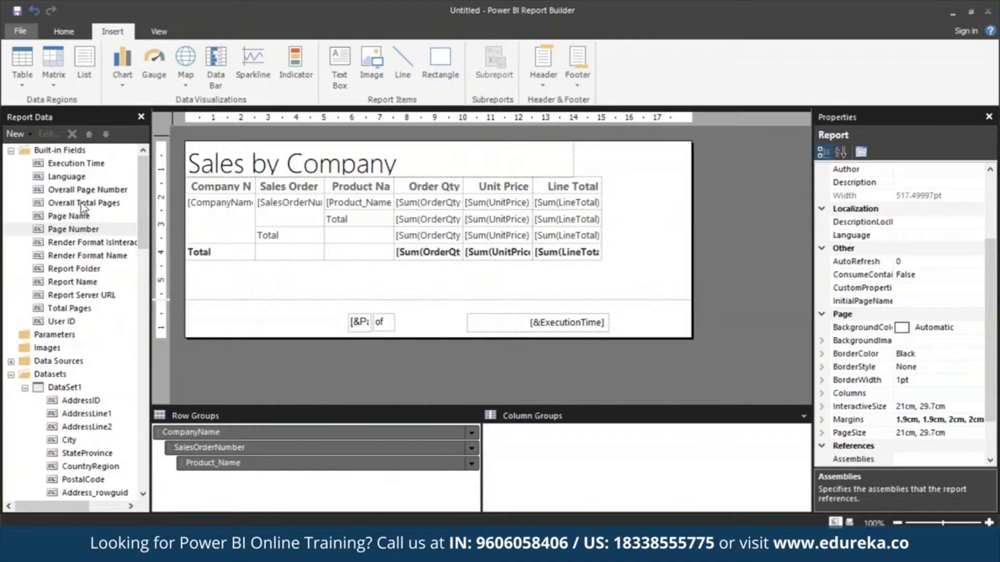
Step: Place the built-in Overall Total Pages field after "of" in the footer and shrink its text box to fit
left_click_drag(75, 229, 409, 313)
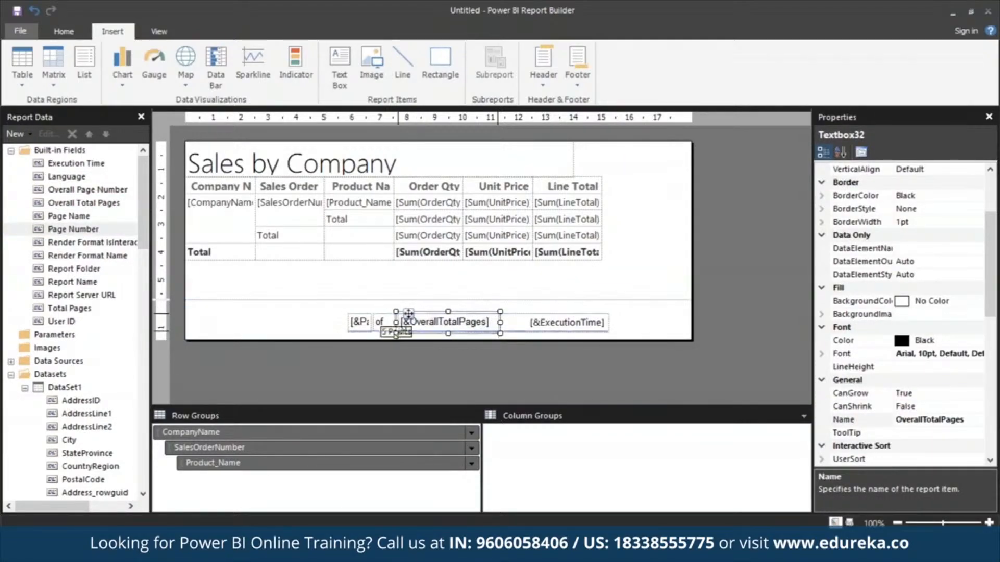
left_click_drag(500, 343, 417, 329)
left_click(333, 311)
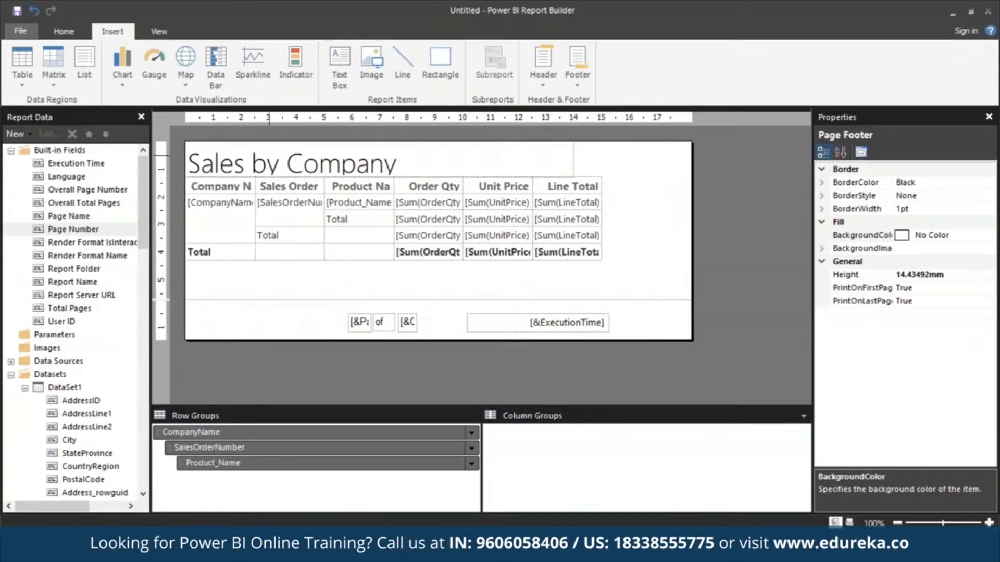
Step: Widen the table's Company Name column to about 4 cm and its Product Name column to about 3.3 cm
left_click(241, 183)
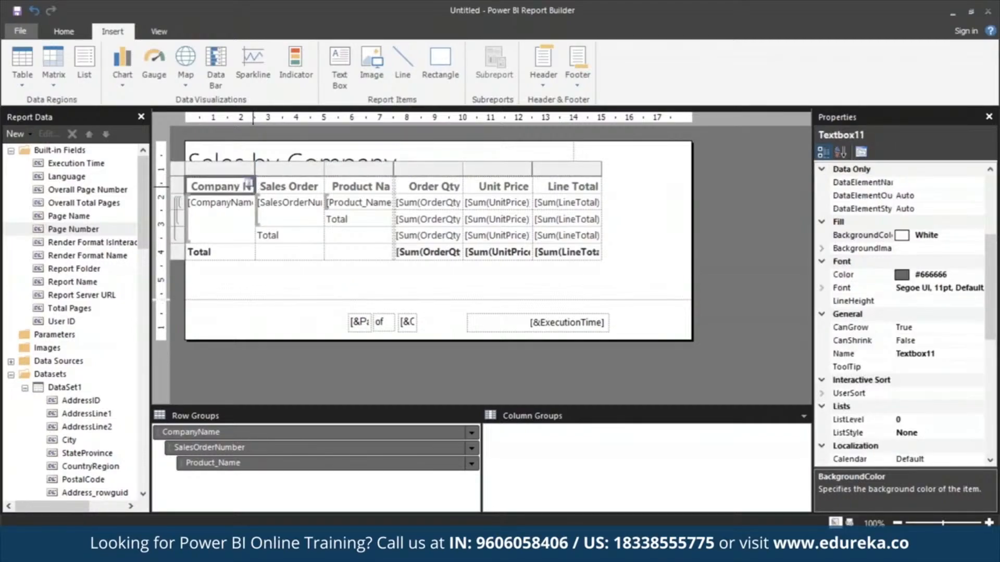
left_click_drag(255, 172, 294, 172)
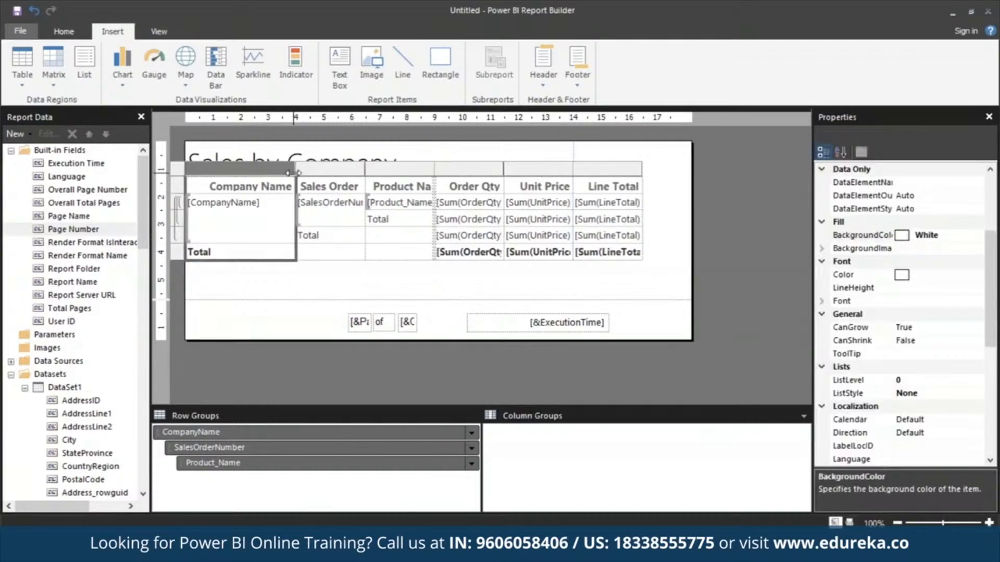
left_click_drag(433, 165, 458, 166)
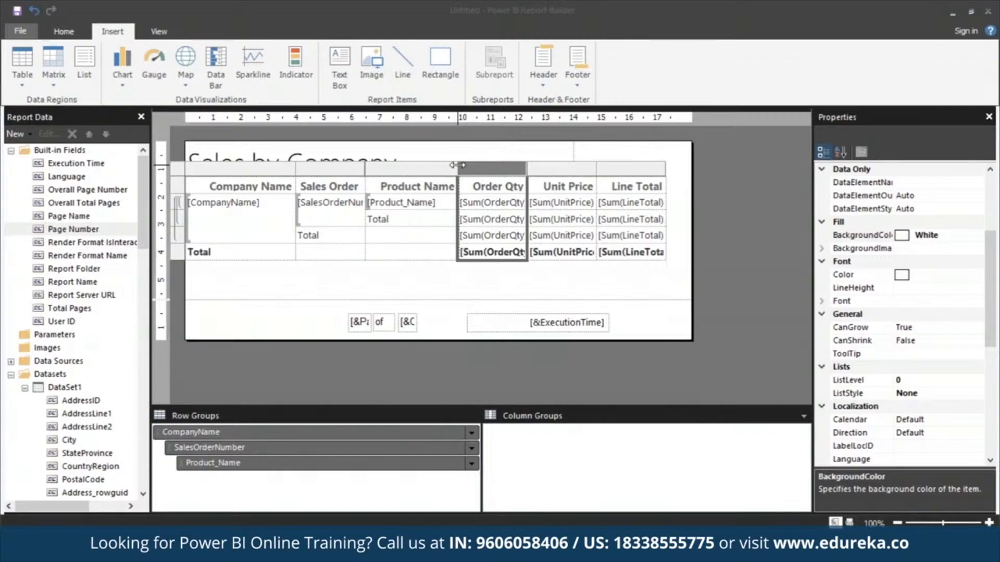
left_click(321, 323)
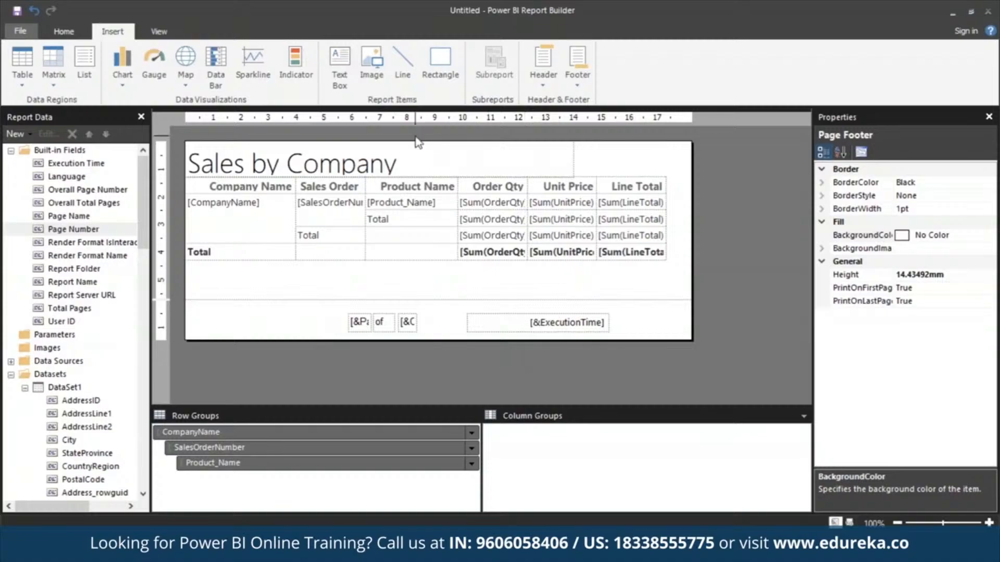
Step: Apply the Currency number format to all cells of the Order Qty, Unit Price and Line Total columns
left_click(495, 187)
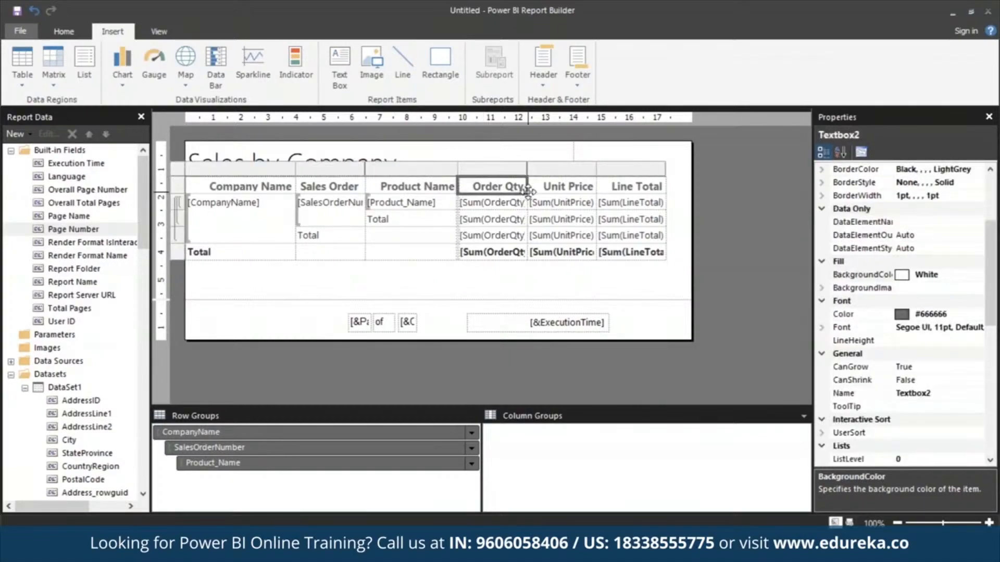
left_click(629, 254, "shift")
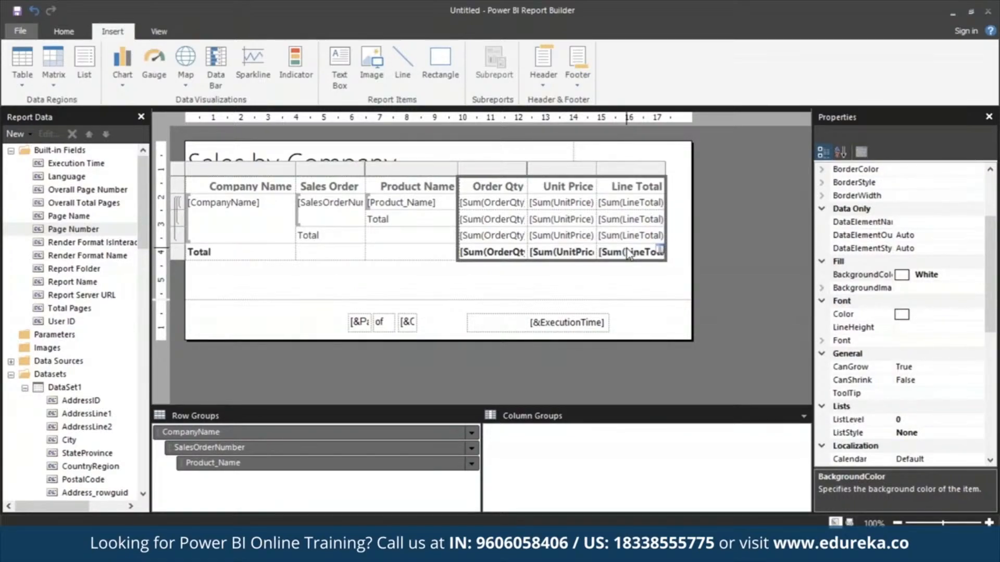
left_click(57, 33)
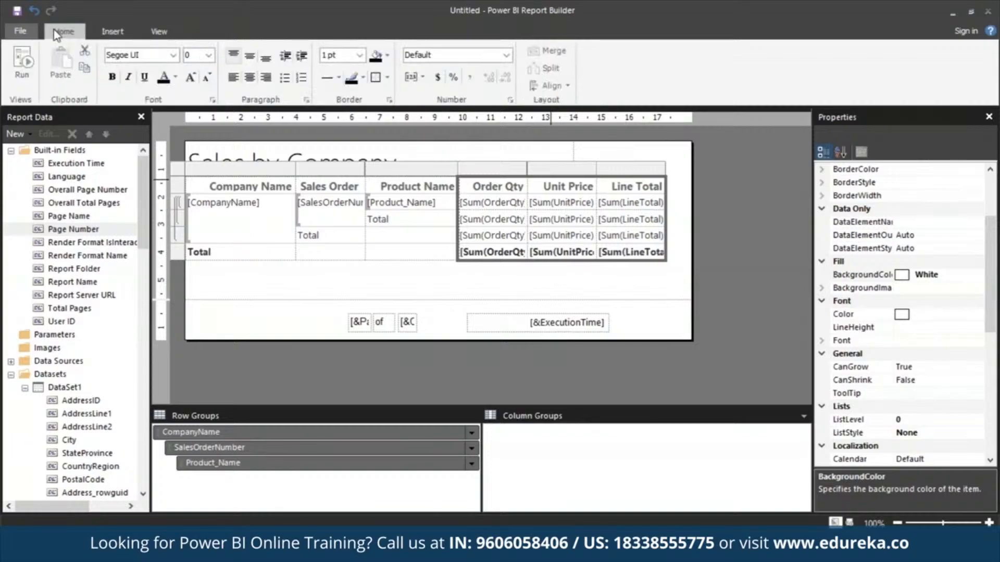
left_click(439, 79)
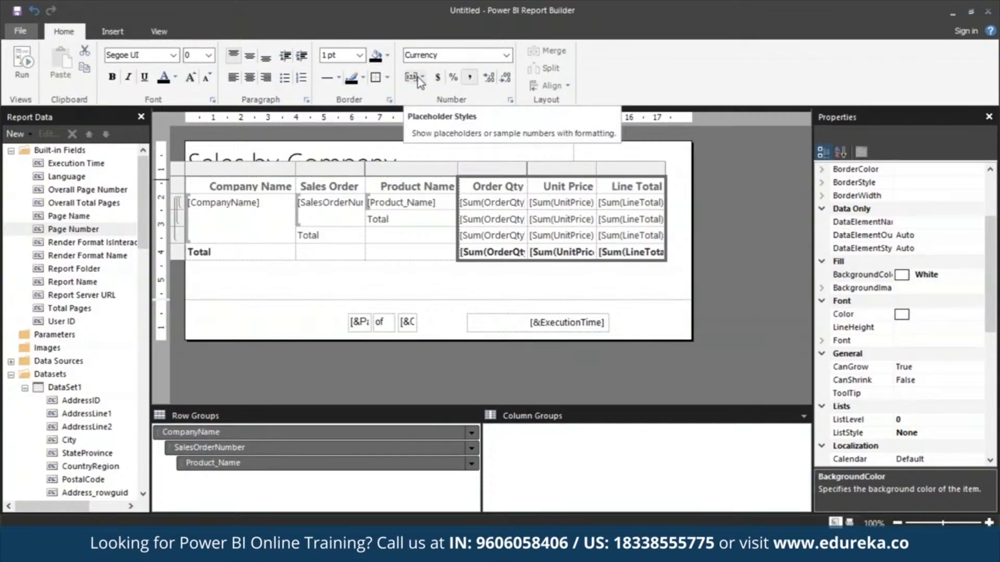
Step: Switch the placeholder style to Sample Values so the number cells show formatted sample figures
left_click(418, 77)
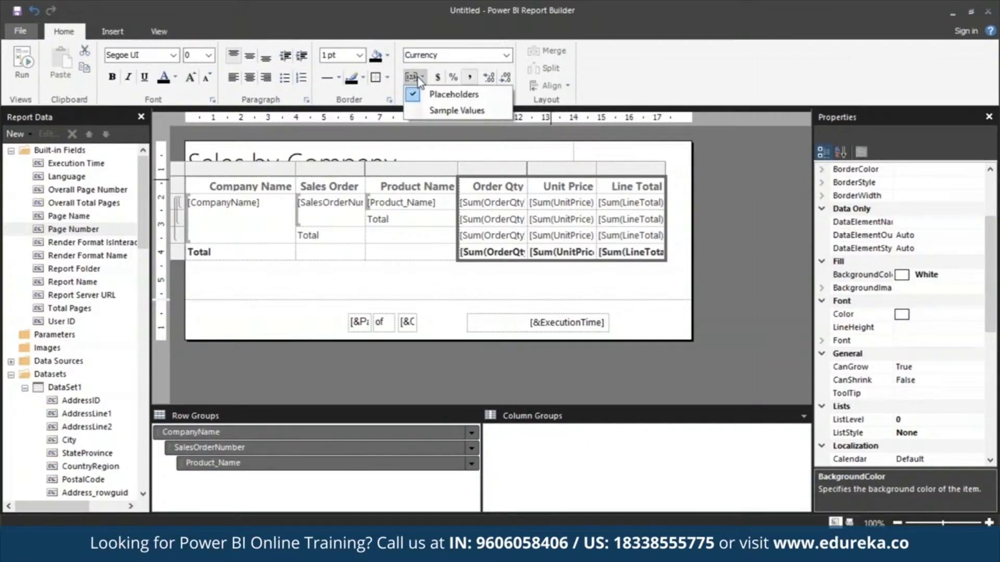
left_click(432, 108)
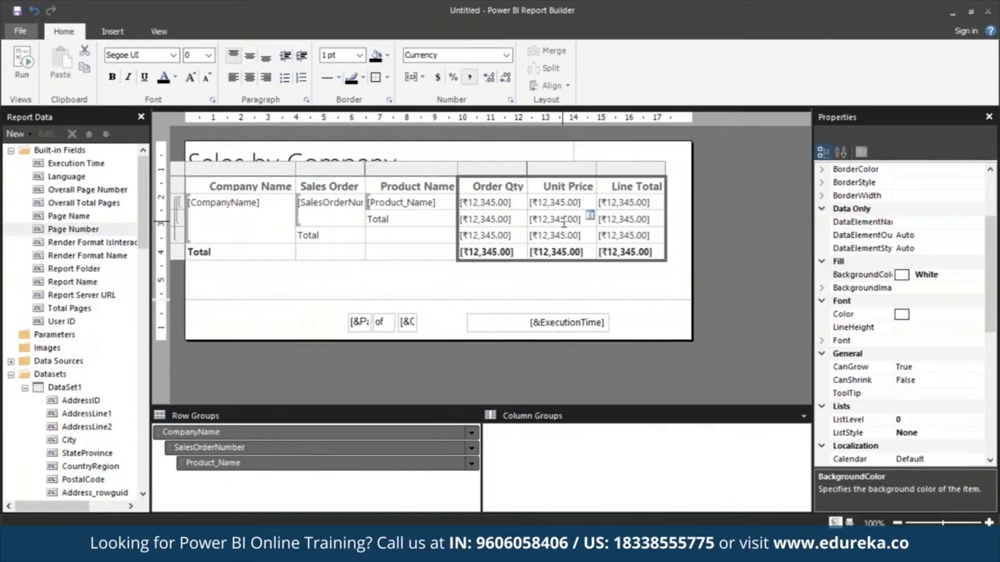
left_click(658, 280)
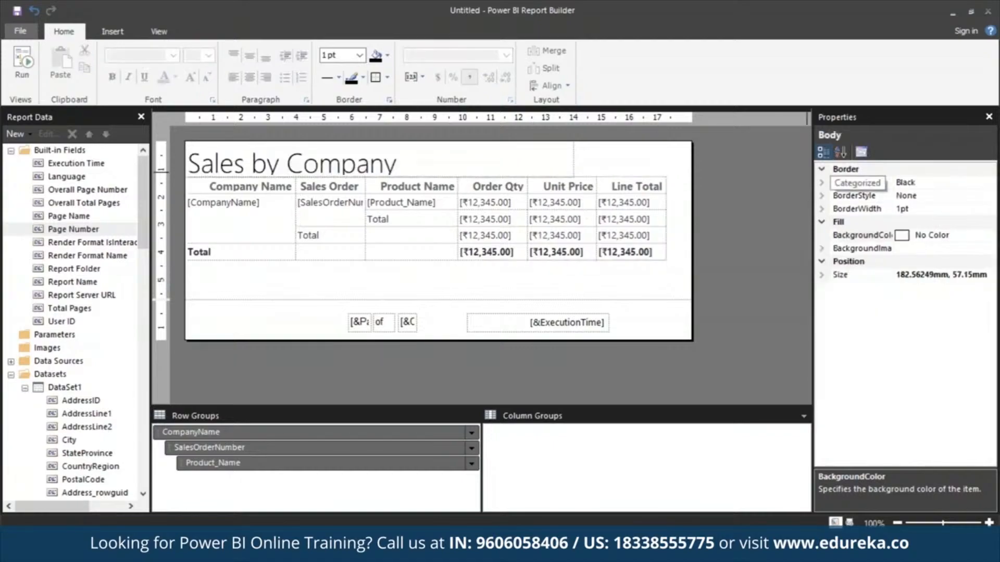
Step: Turn on Advanced Mode for the row and column groups and select the topmost Static row group member
left_click(159, 32)
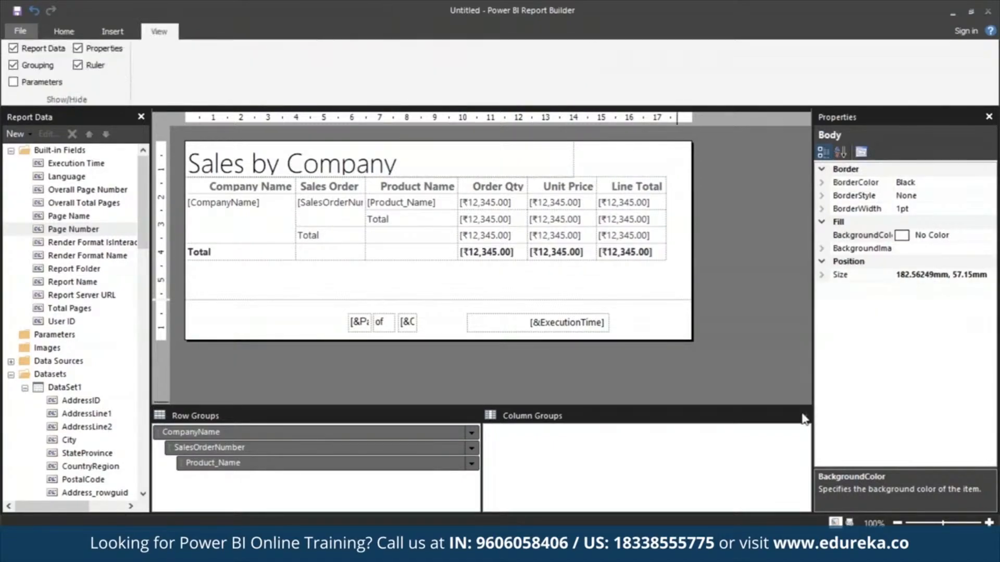
left_click(804, 417)
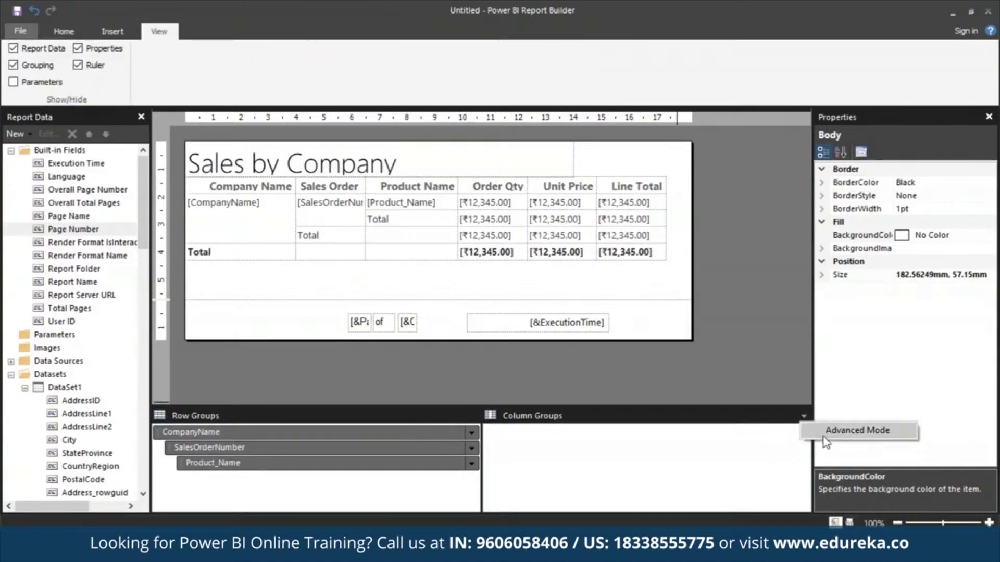
left_click(857, 431)
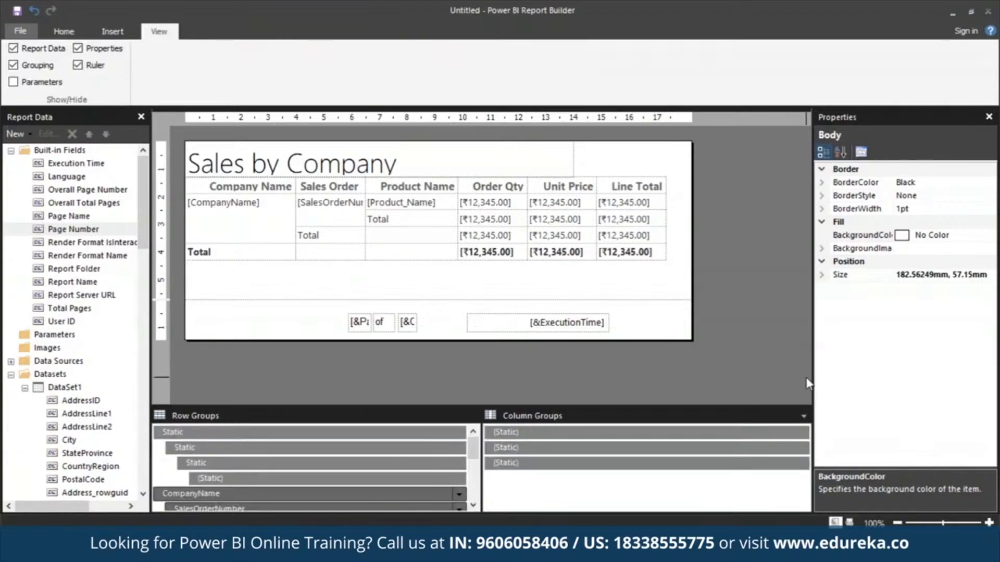
left_click(335, 433)
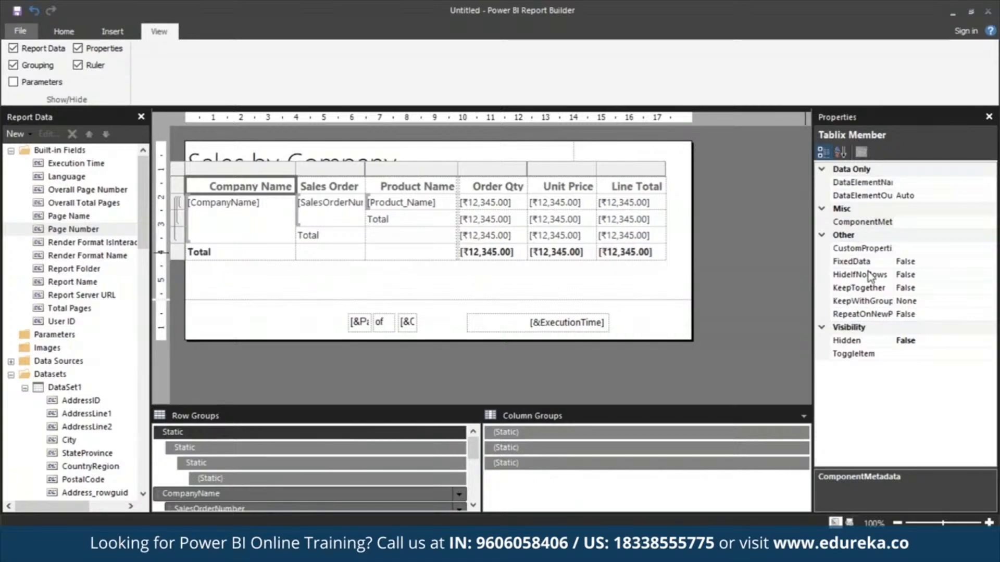
Step: Set the selected Static row member's KeepWithGroup to After and its RepeatOnNewPage to True
double_click(902, 301)
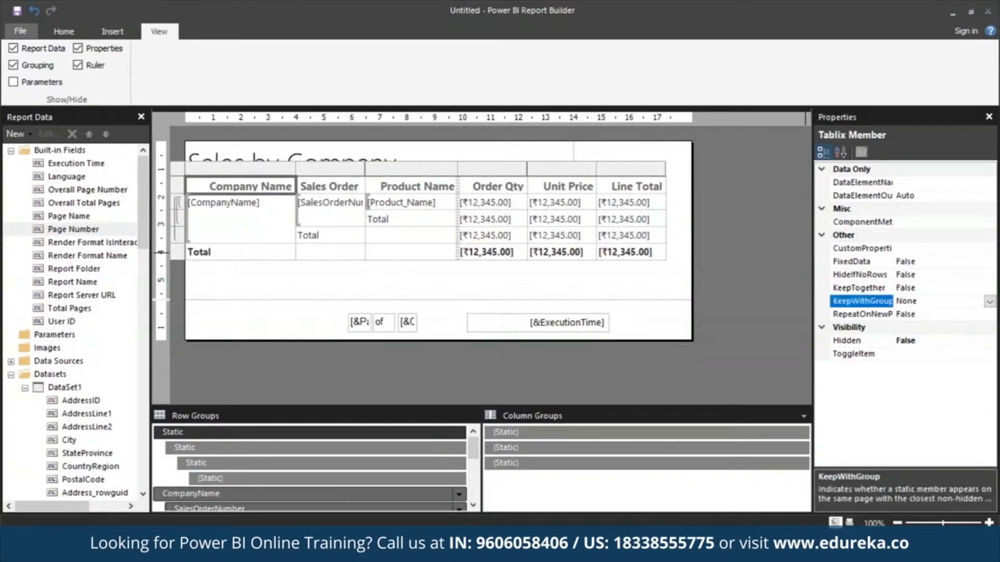
left_click(920, 316)
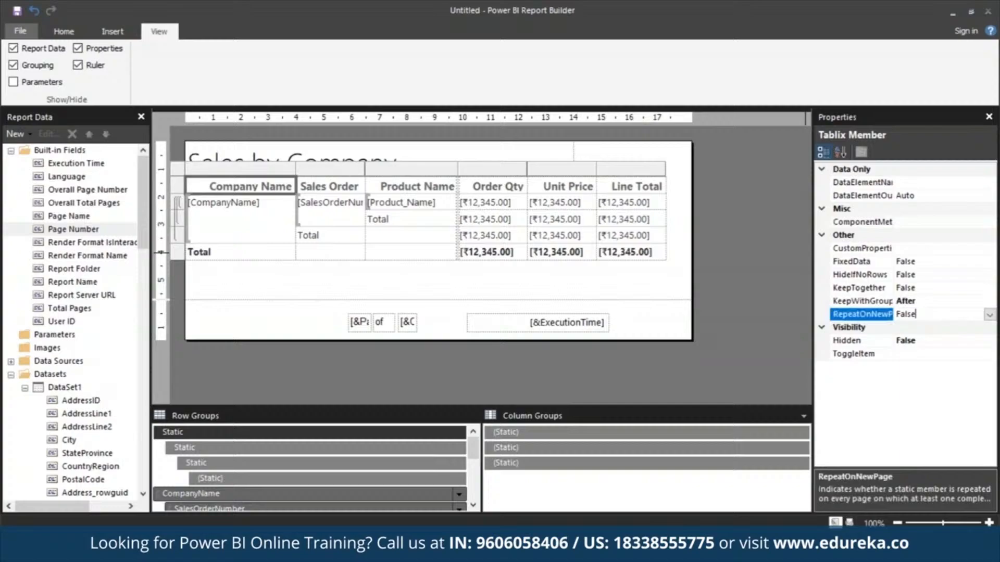
double_click(936, 318)
Step: Run the report, compare normal and print layout, check the headers and column fit through page 4, and return to the design
left_click(58, 33)
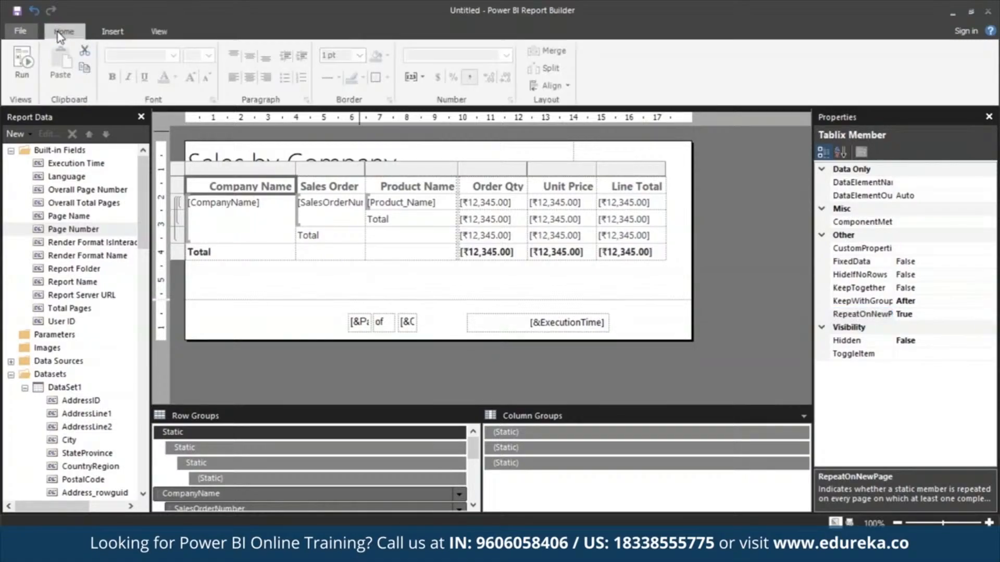
left_click(22, 76)
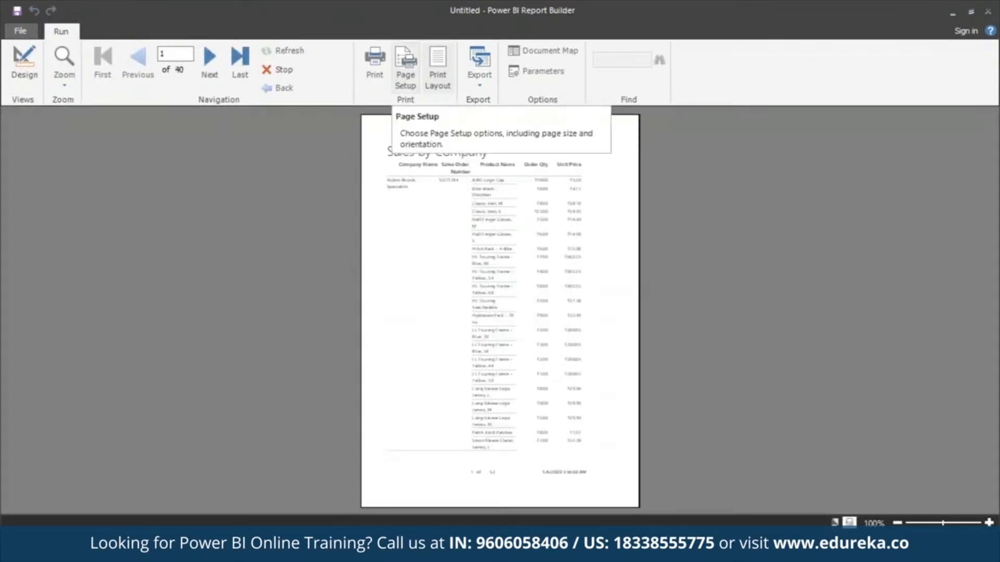
left_click(442, 60)
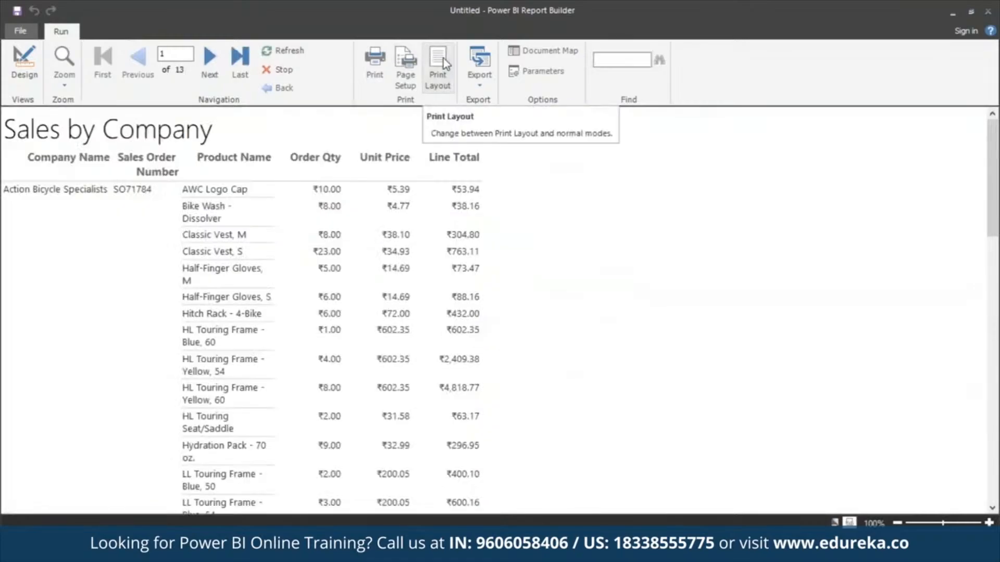
left_click(443, 58)
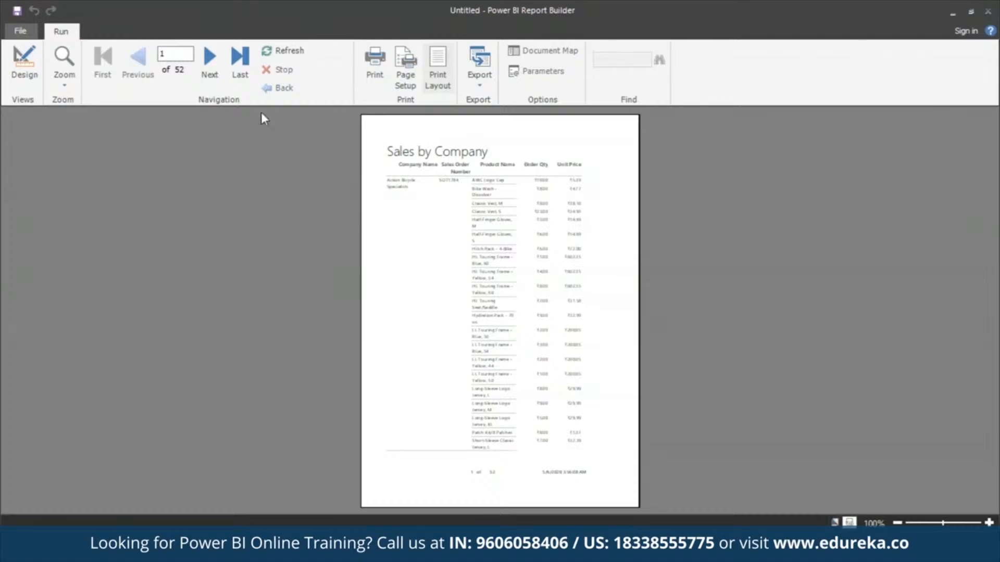
left_click(218, 65)
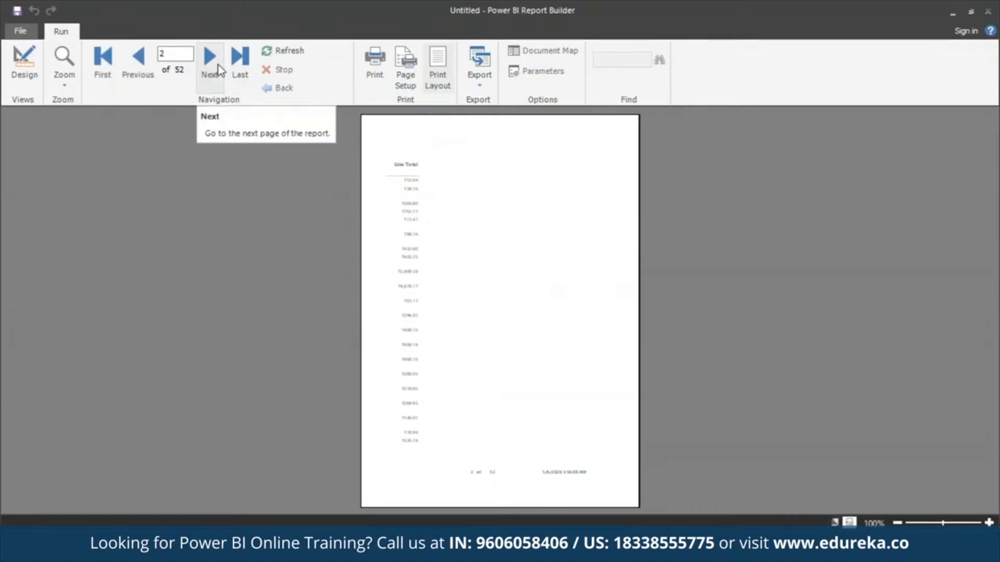
left_click(217, 64)
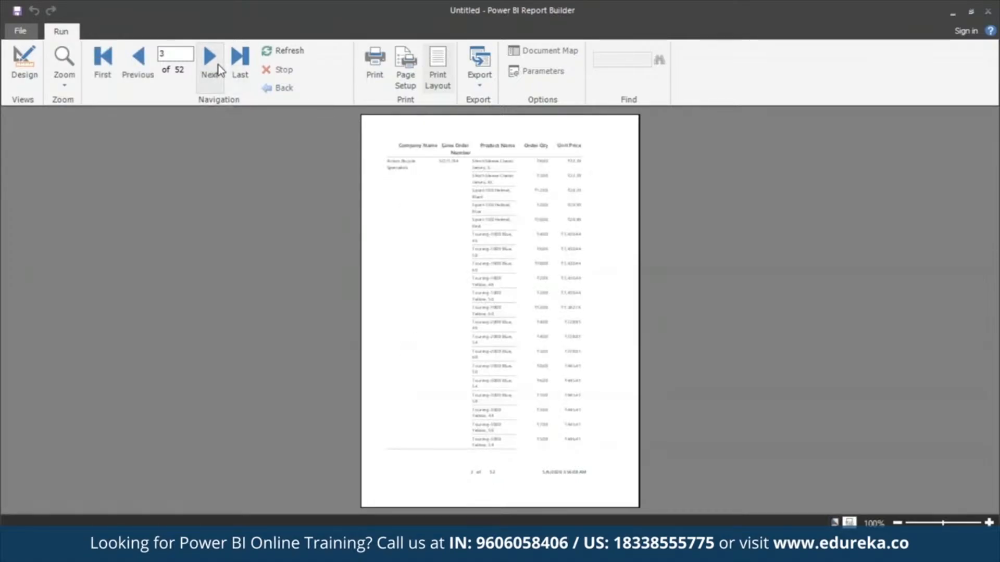
left_click(218, 64)
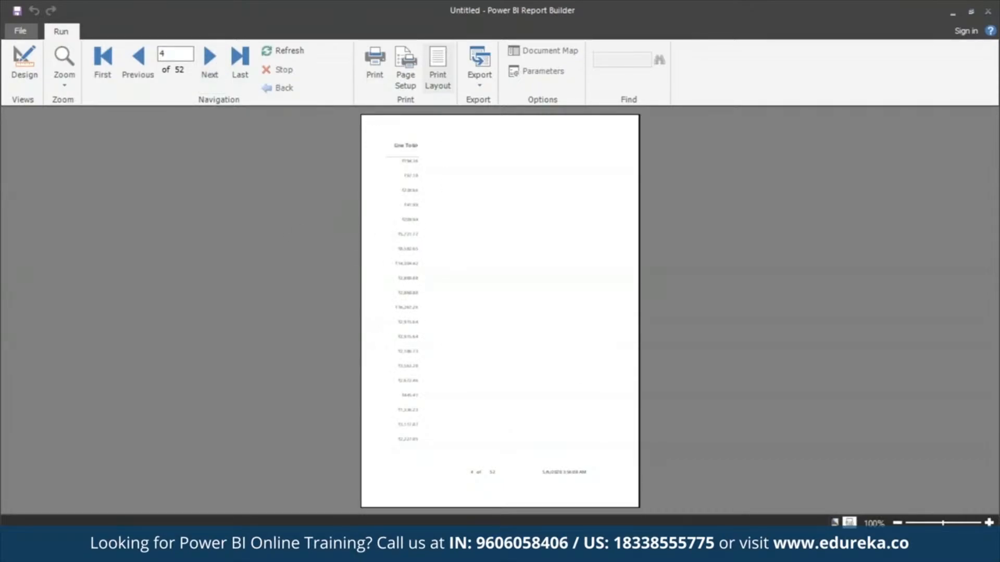
left_click(28, 59)
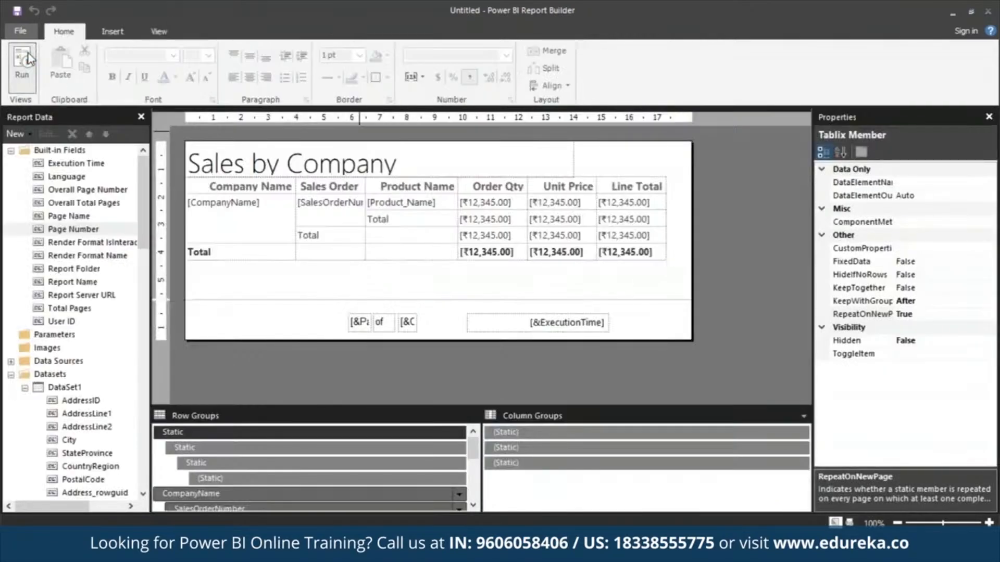
Step: Narrow the table to about 15.2 cm overall, adjusting individual columns so the header names fit, with Sales Order about 2.4 cm wide
left_click(668, 181)
left_click_drag(668, 173, 575, 175)
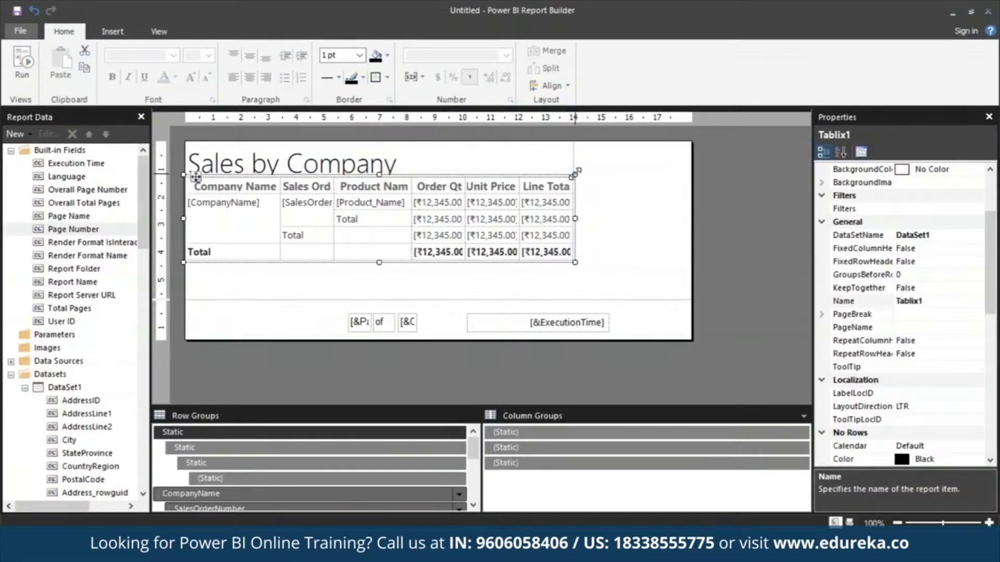
left_click(546, 186)
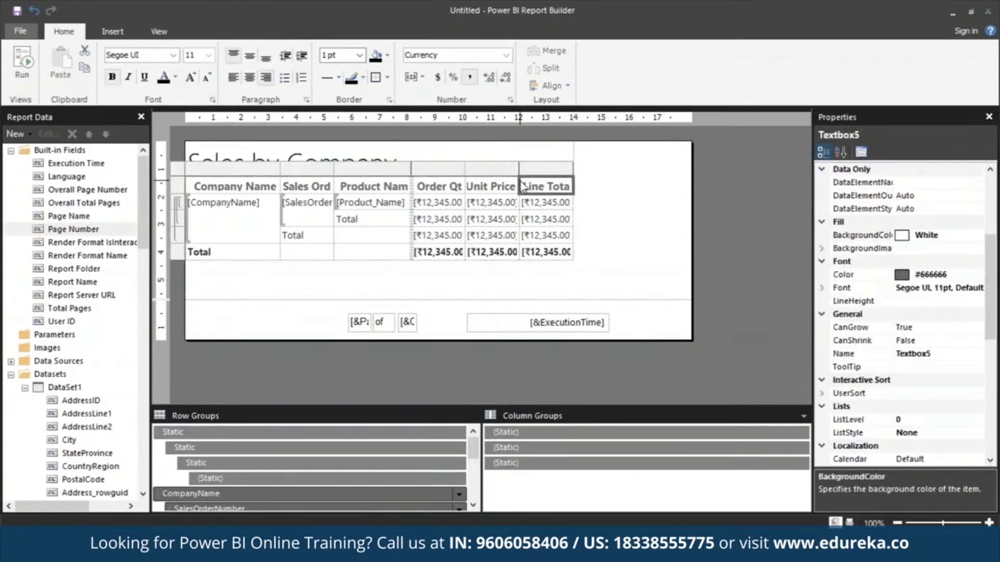
left_click_drag(519, 167, 572, 168)
left_click(487, 168)
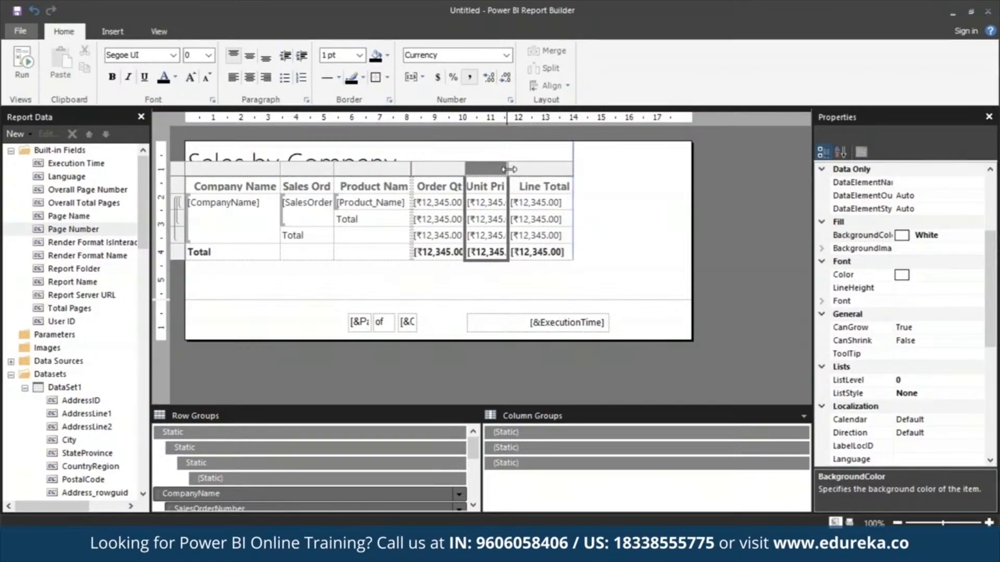
left_click_drag(509, 167, 416, 169)
left_click_drag(332, 169, 346, 170)
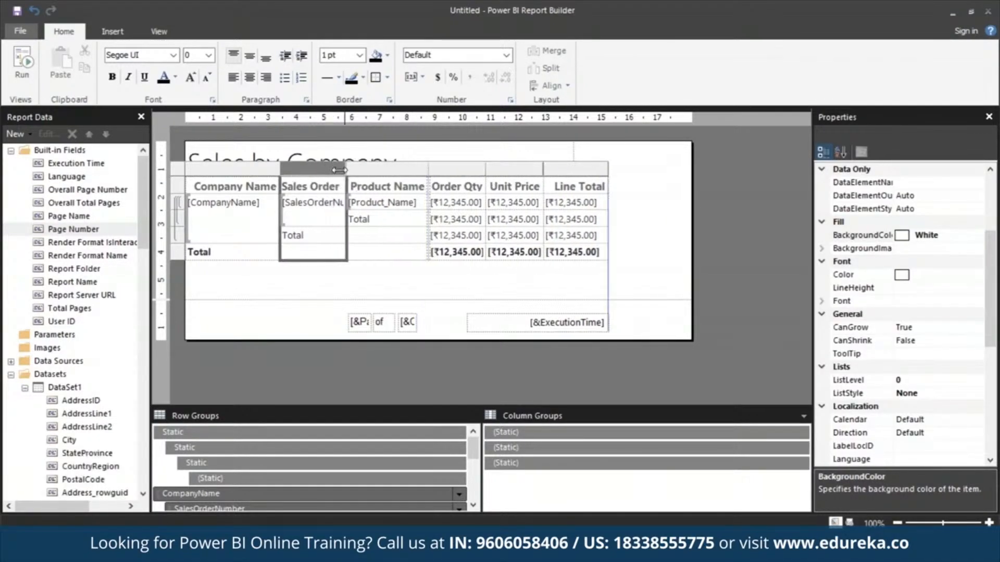
left_click(510, 281)
Step: Run the report again and check the column fit, repeated headers and grand total on the first and last pages
left_click(22, 63)
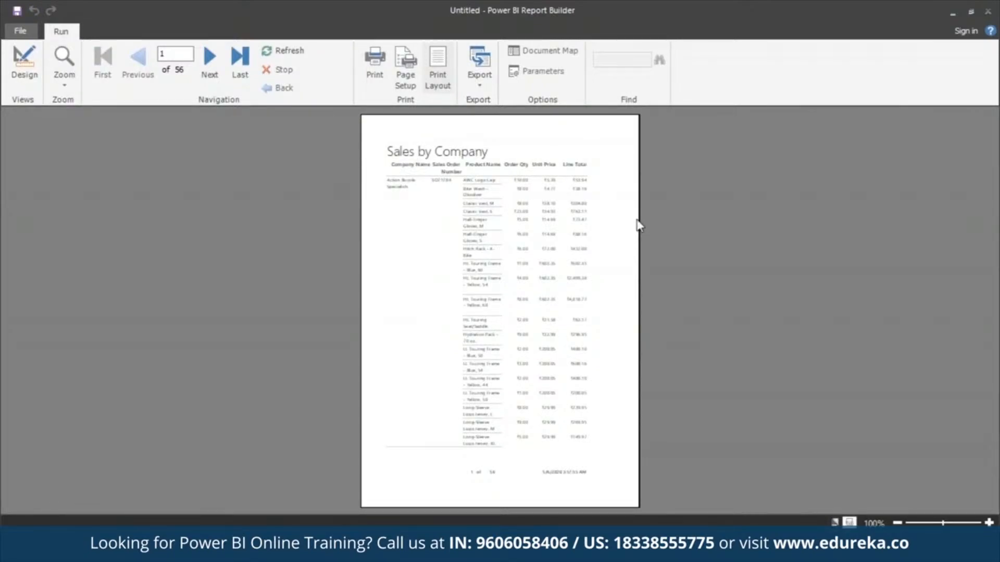
left_click(239, 61)
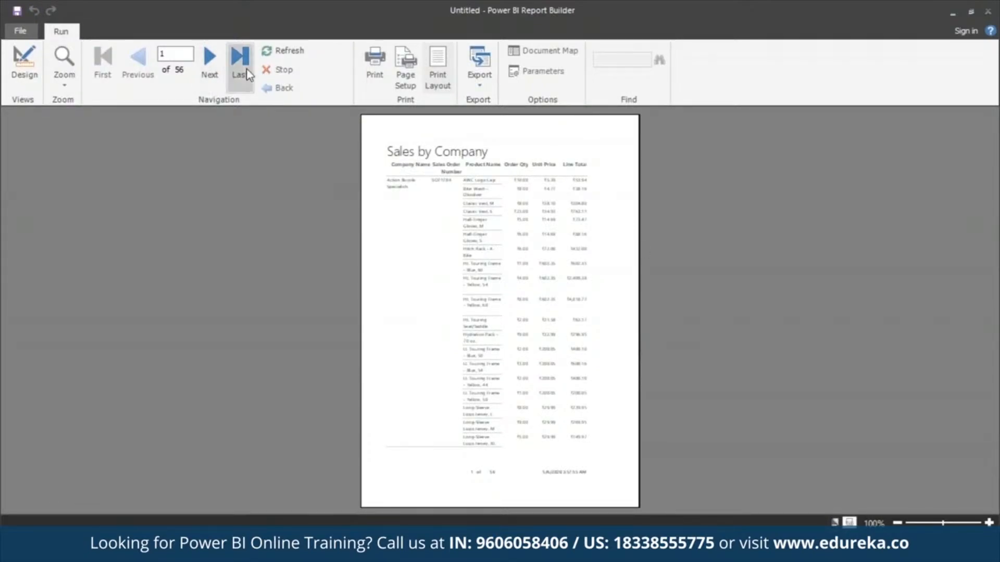
left_click(138, 58)
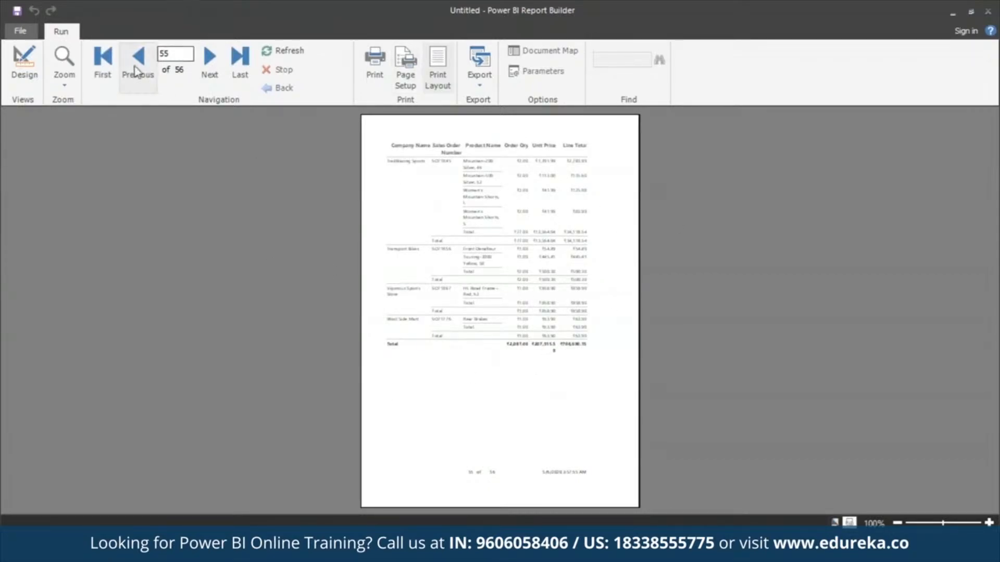
left_click(103, 59)
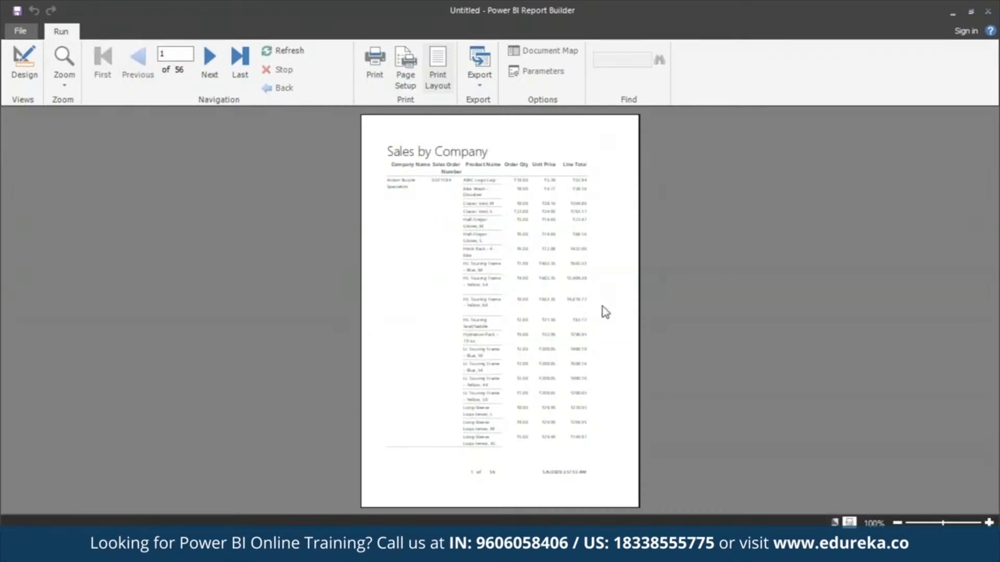